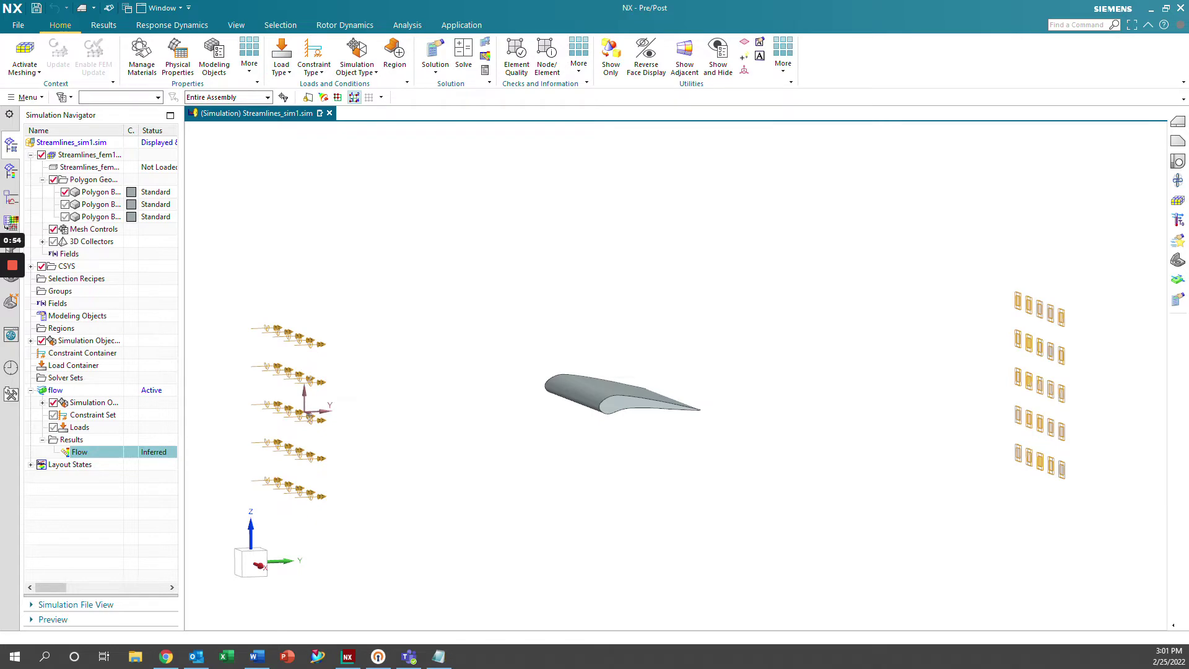
# Show the second and third polygon bodies and the 3D mesh to examine the domain around the airfoil.
pyautogui.moveTo(656, 399)
pyautogui.mouseDown(button='middle')
pyautogui.moveTo(620, 347)
pyautogui.moveTo(657, 399)
pyautogui.moveTo(613, 304)
pyautogui.moveTo(669, 297)
pyautogui.mouseUp(button='middle')
pyautogui.click(65, 205)
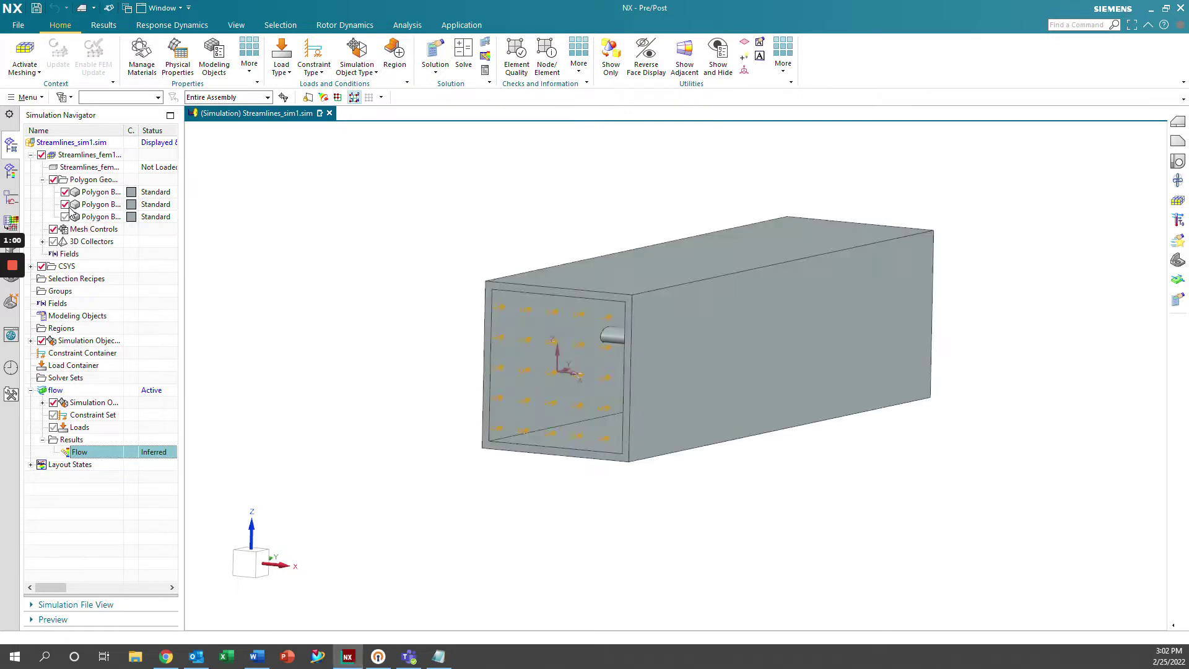
pyautogui.moveTo(619, 403); pyautogui.dragTo(644, 384, button='middle')
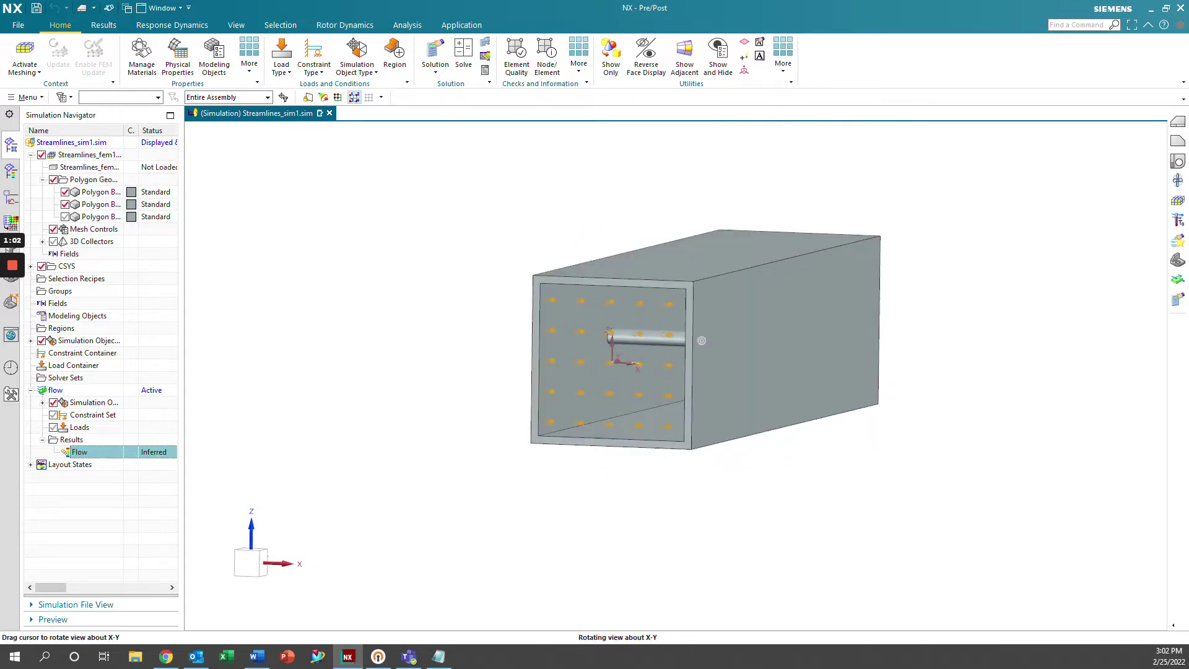
pyautogui.scroll(2, 644, 384)
pyautogui.scroll(1, 593, 268)
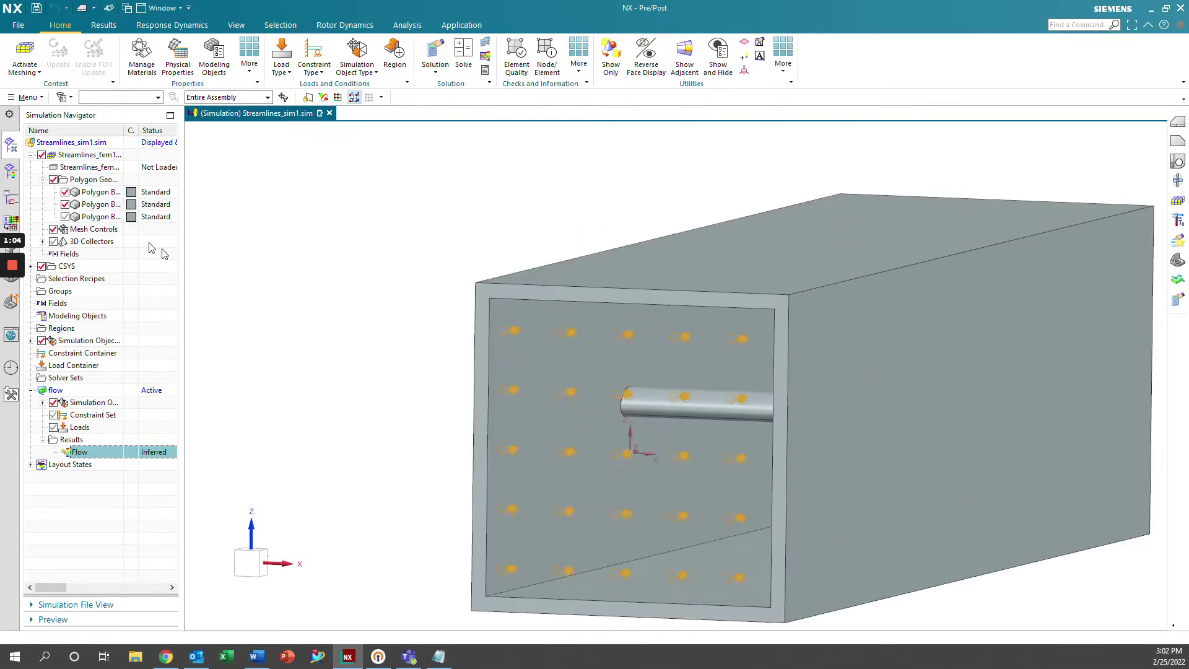
pyautogui.click(65, 216)
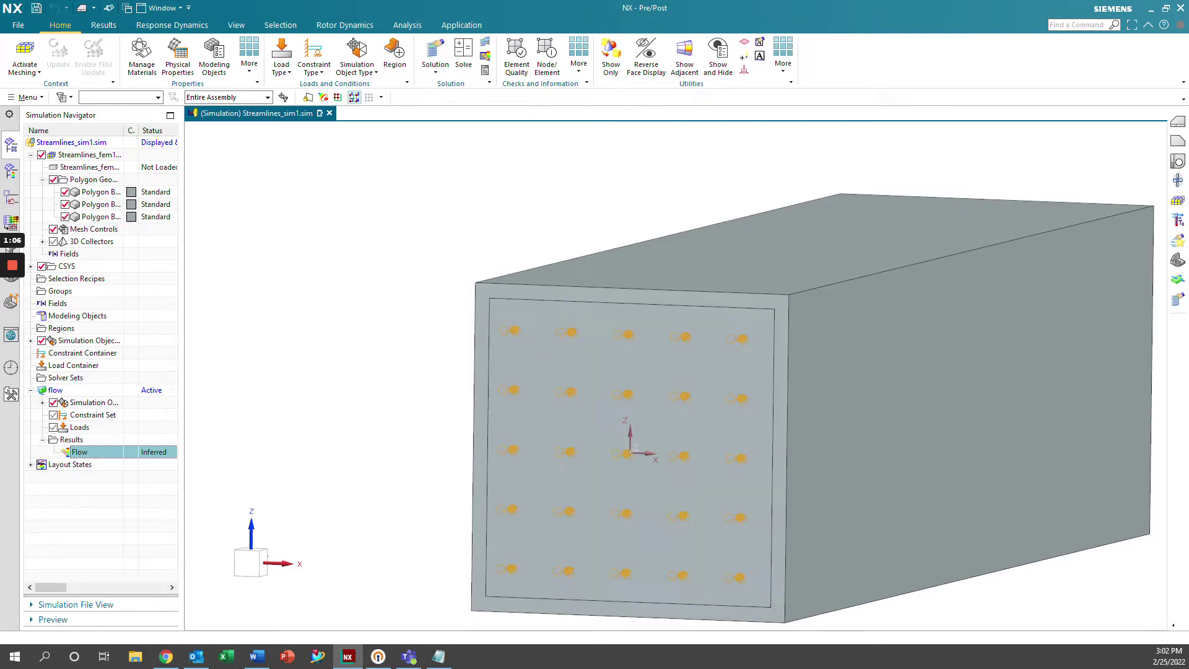
pyautogui.moveTo(743, 403); pyautogui.dragTo(582, 403, button='middle')
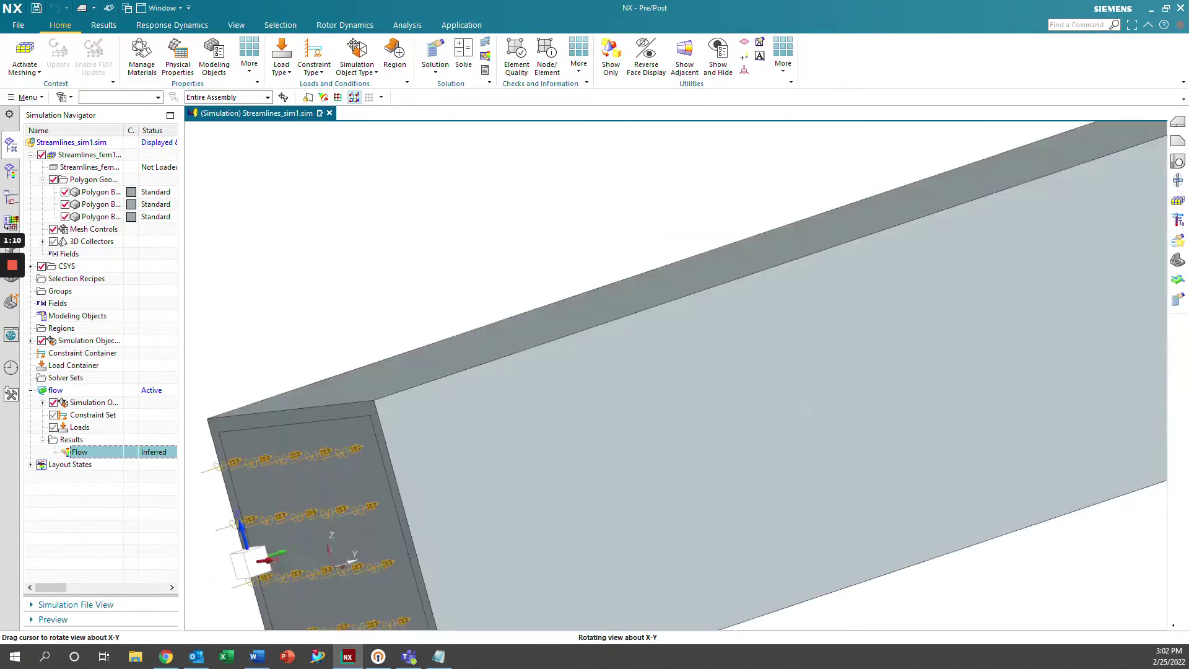
pyautogui.hotkey('ctrl', 'alt', 'f')
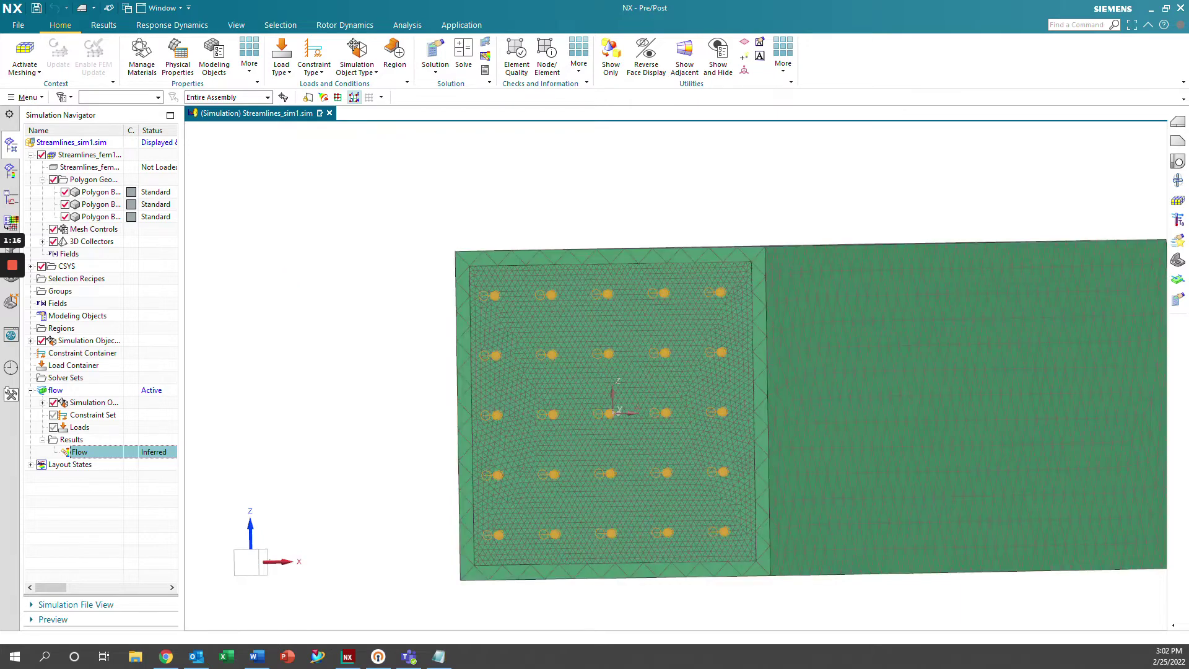
# Load the Flow solution results and plot the element-nodal velocity magnitude as a contour.
pyautogui.doubleClick(80, 453)
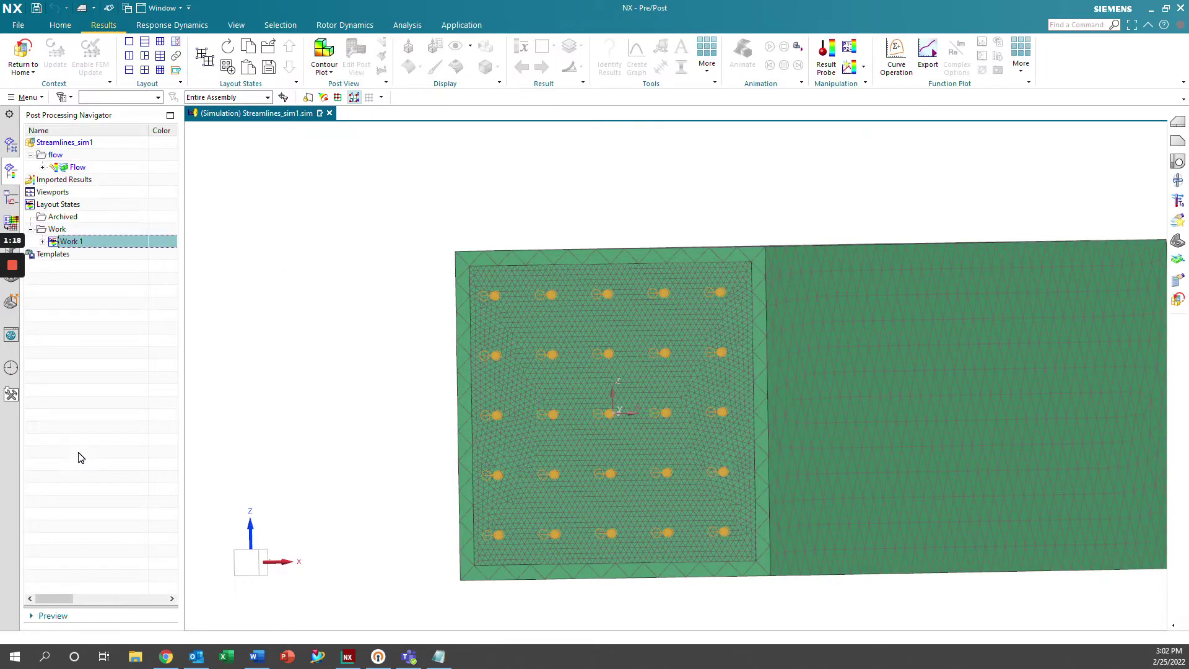
pyautogui.click(75, 166)
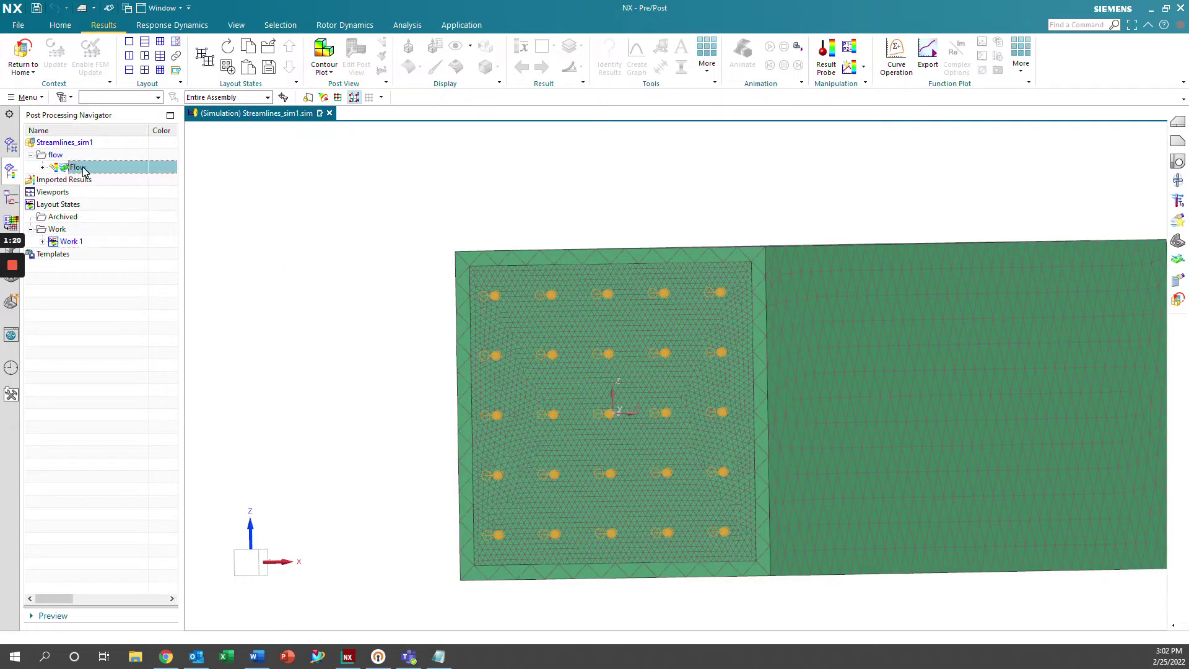
pyautogui.rightClick(84, 170)
pyautogui.moveTo(99, 177)
pyautogui.click(210, 175)
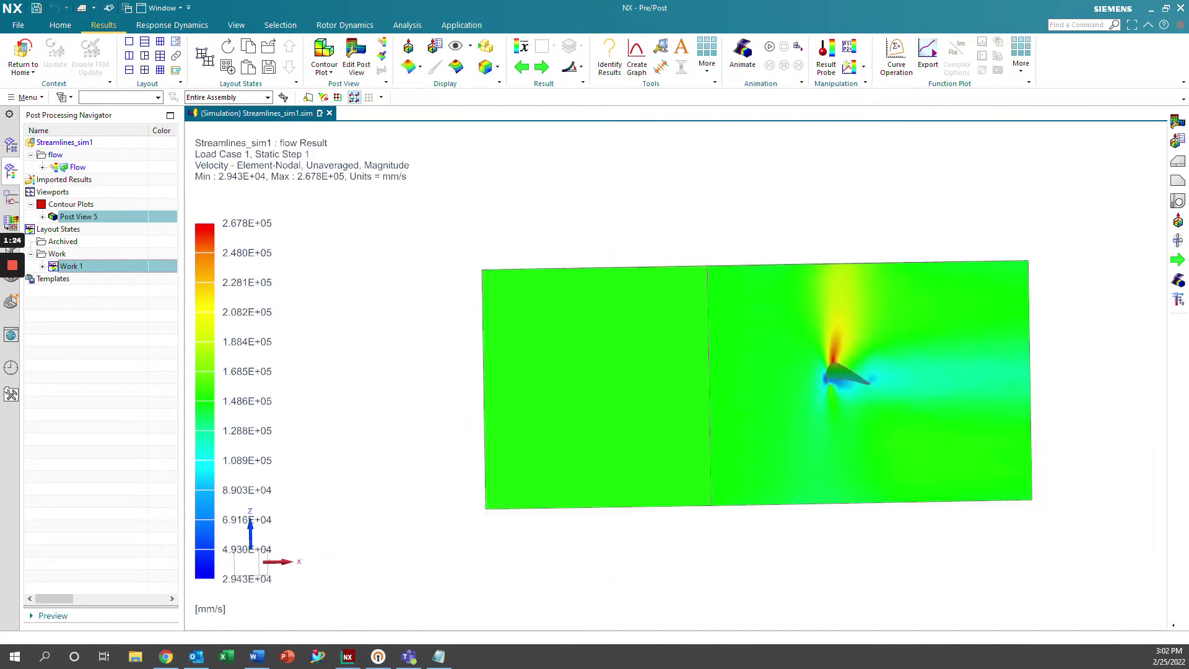
# Edit the velocity post view and change its color display from contour to Streamlines.
pyautogui.scroll(-3, 528, 288)
pyautogui.scroll(3, 437, 285)
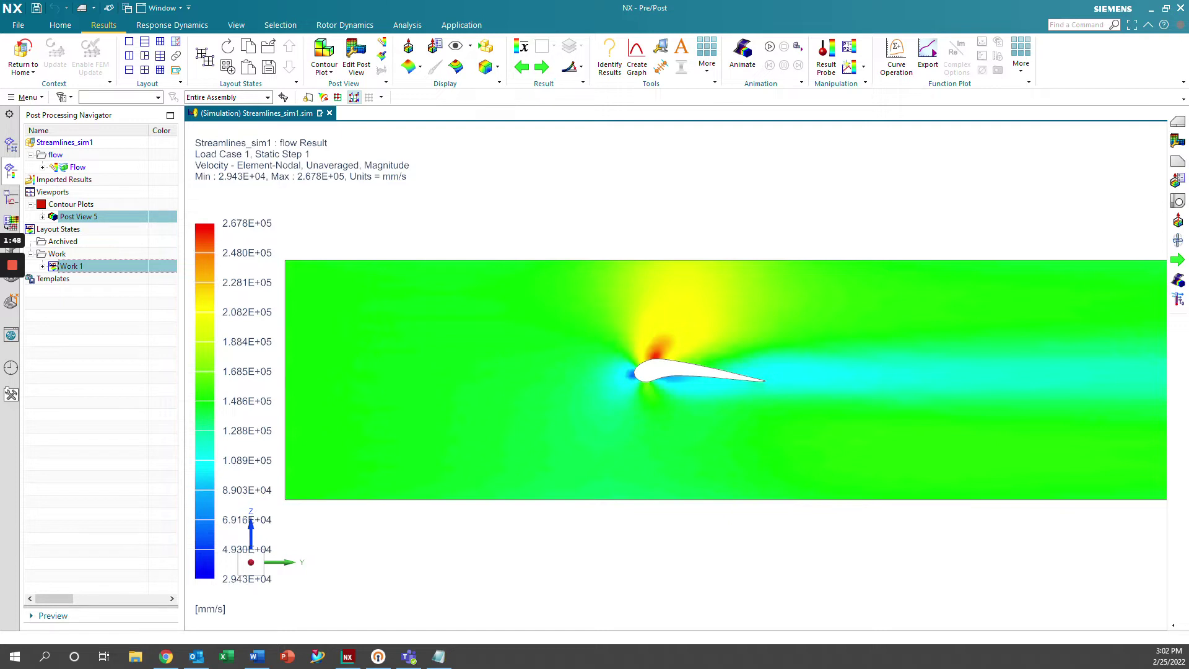
pyautogui.click(85, 218)
pyautogui.rightClick(84, 219)
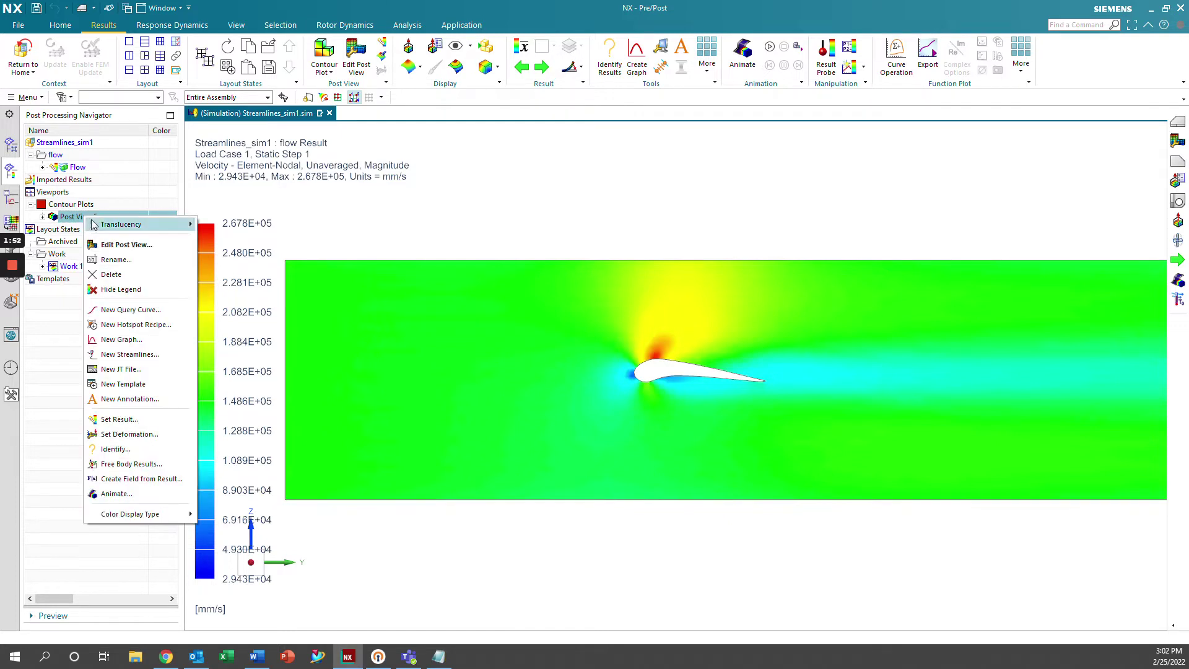
pyautogui.click(103, 242)
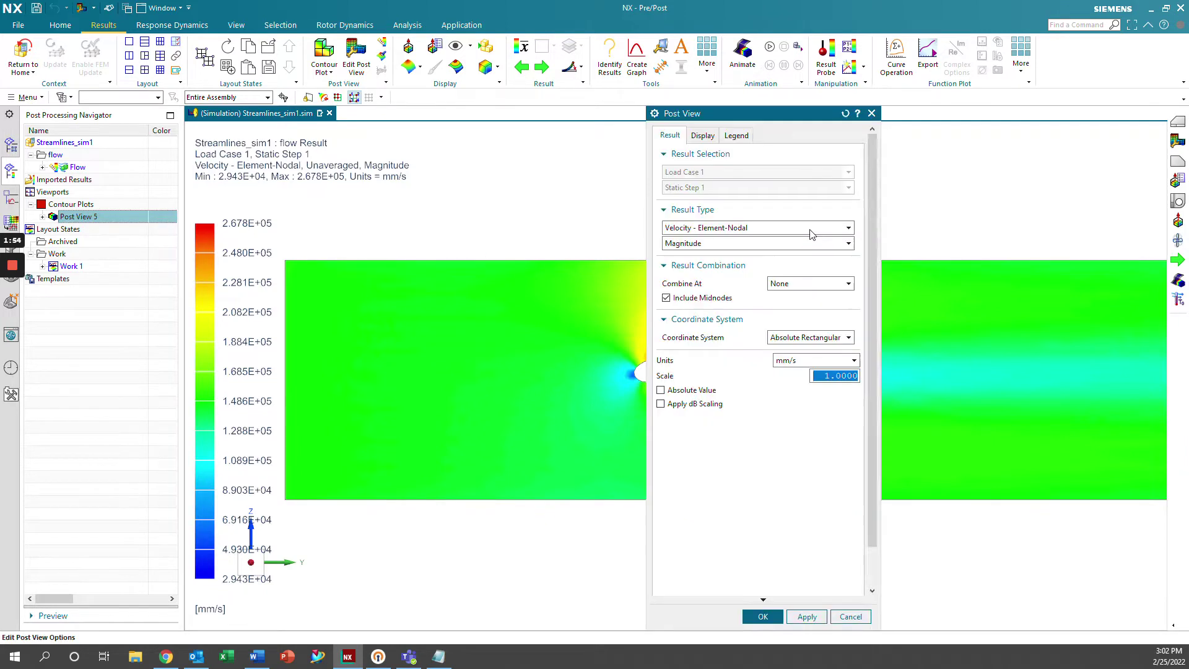
pyautogui.click(708, 137)
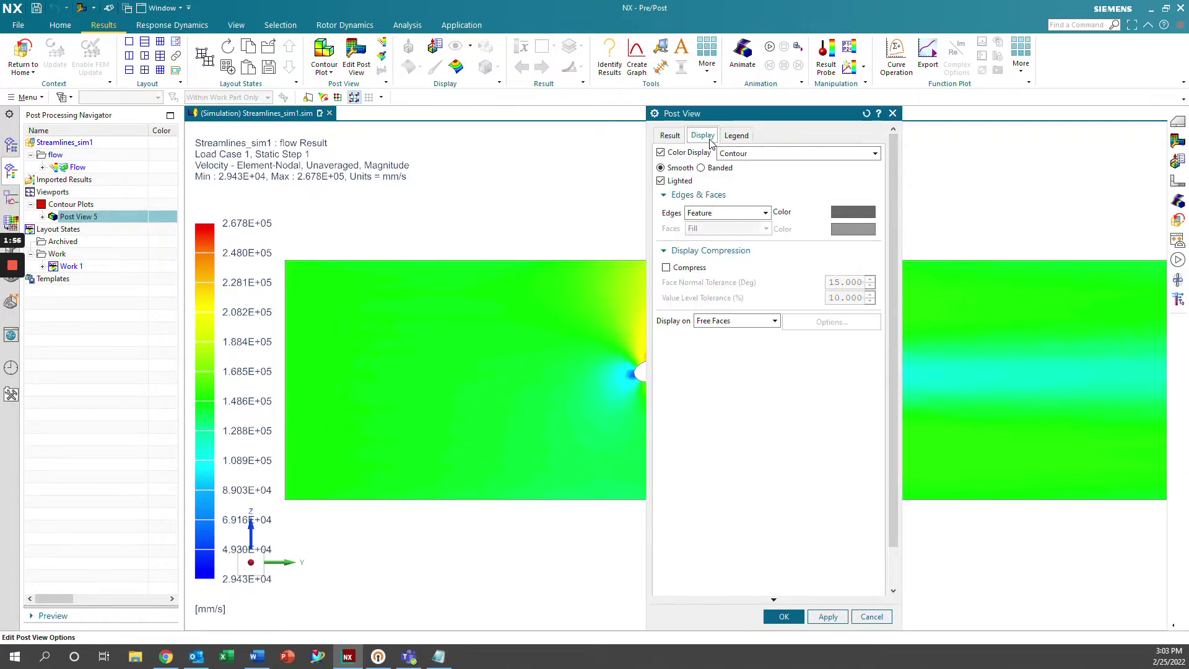
pyautogui.click(767, 159)
pyautogui.click(756, 241)
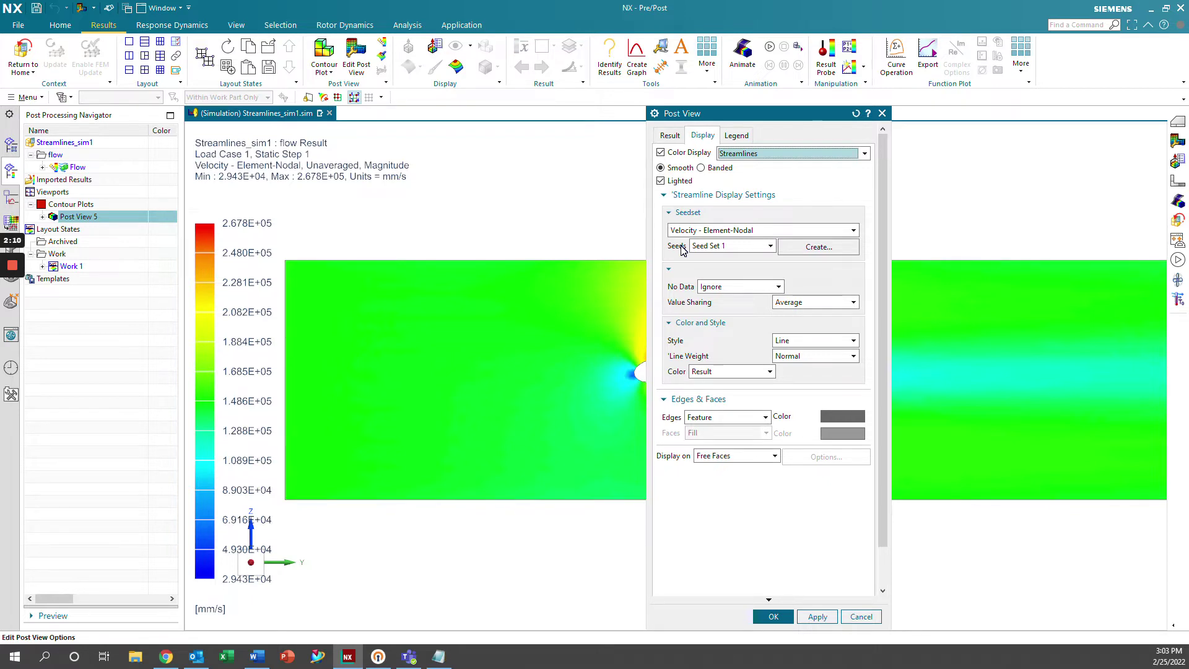
# Start a new streamline seed set using nodal locations, exterior points and the Sample on Face pick method.
pyautogui.click(808, 247)
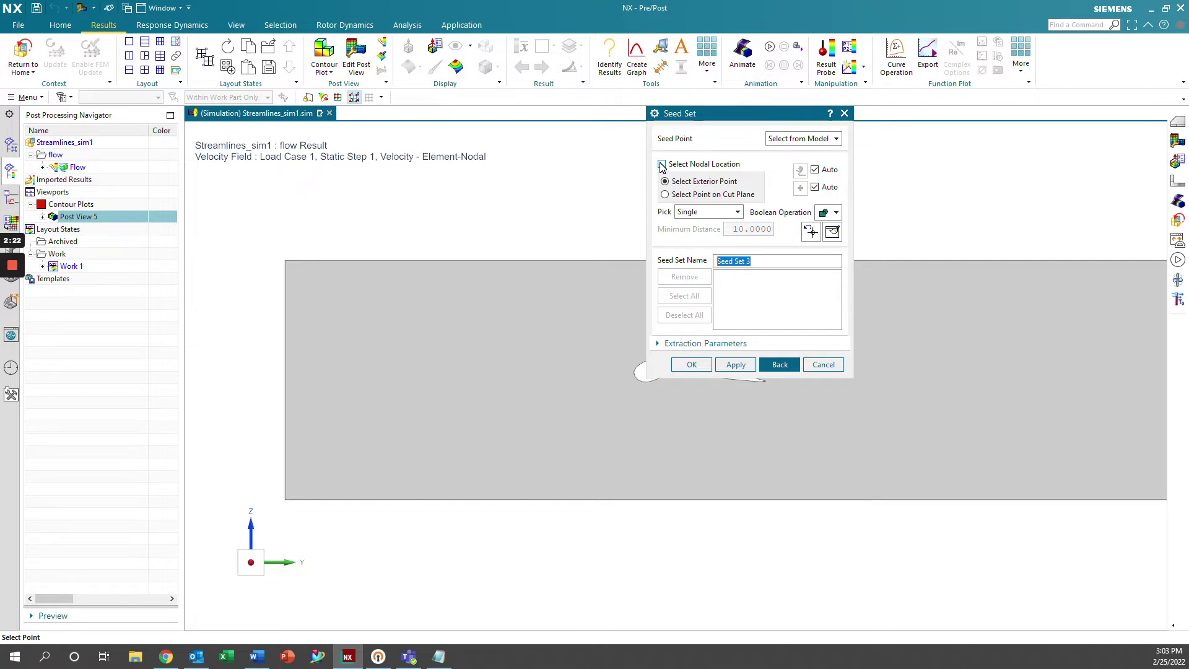
pyautogui.click(661, 165)
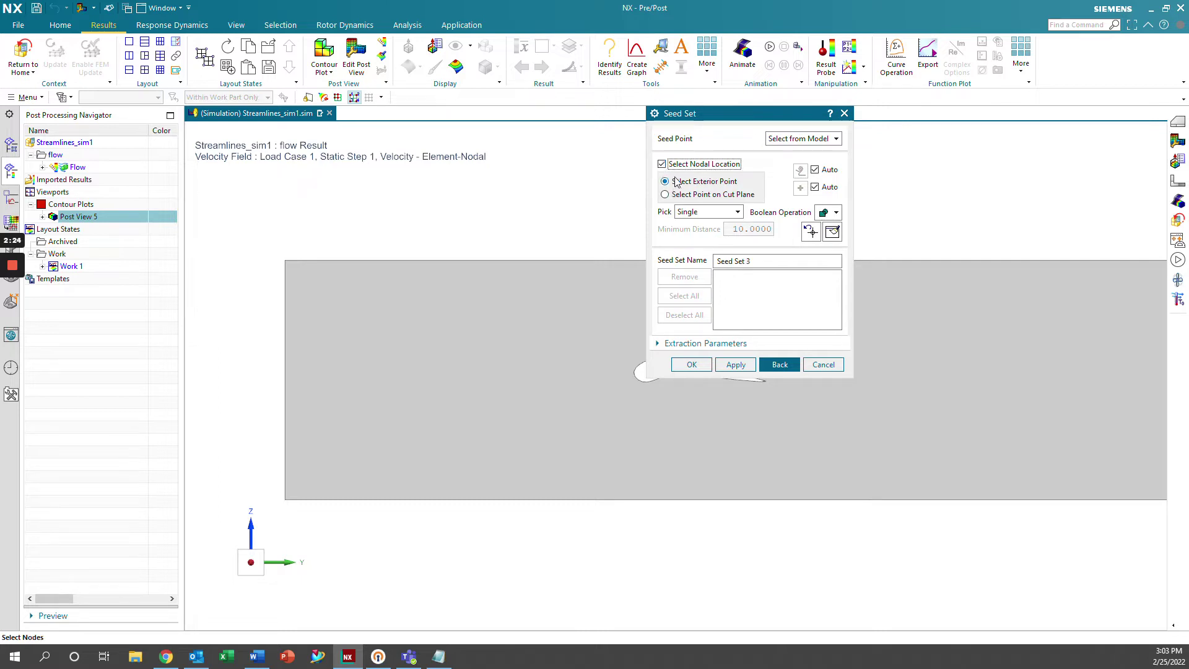
pyautogui.click(706, 212)
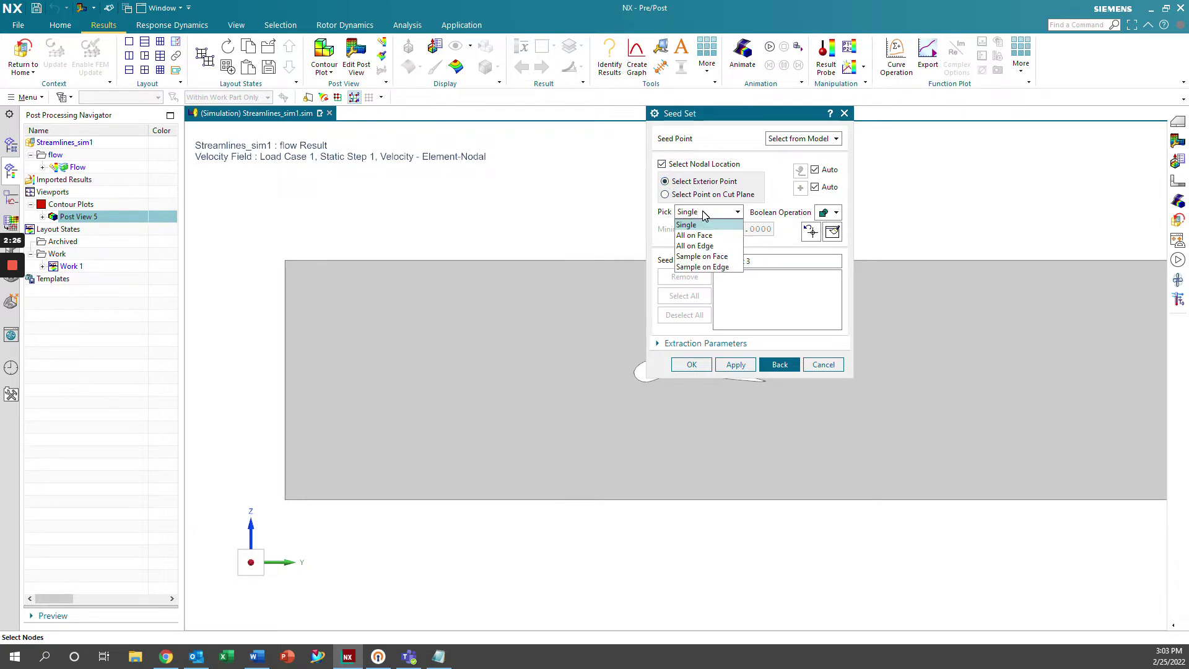
pyautogui.click(712, 261)
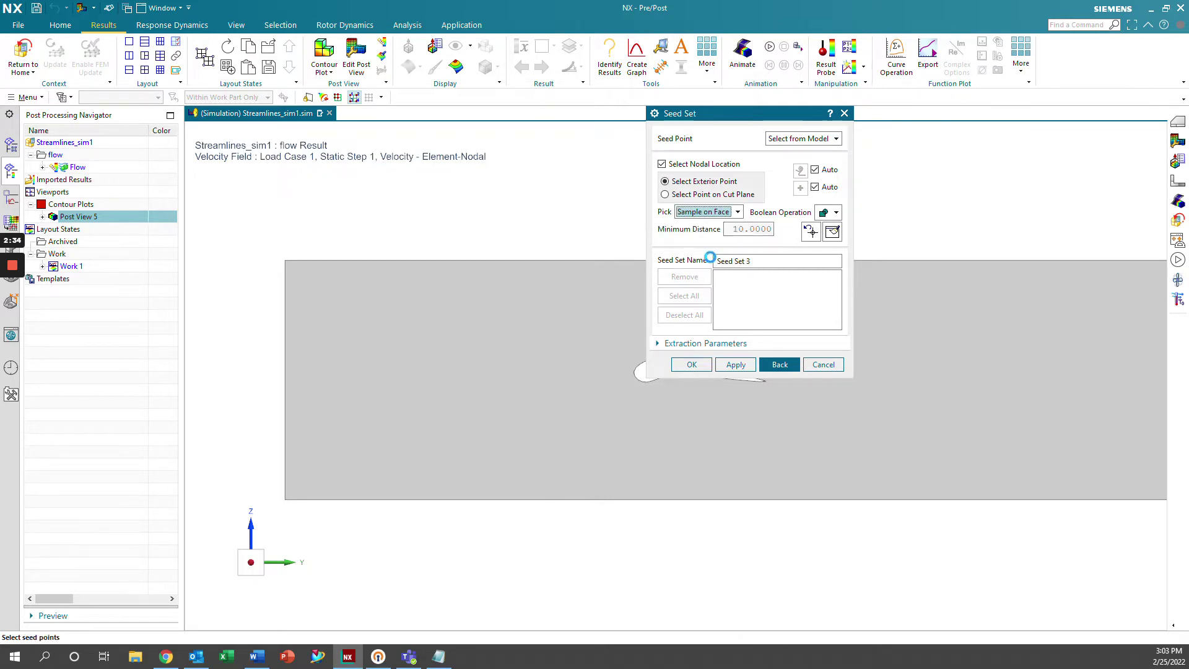
# Set the minimum distance to 100, sample seed points on the domain's inlet face and accept the seed set.
pyautogui.moveTo(744, 396); pyautogui.dragTo(802, 371, button='middle')
pyautogui.moveTo(731, 230); pyautogui.dragTo(795, 232)
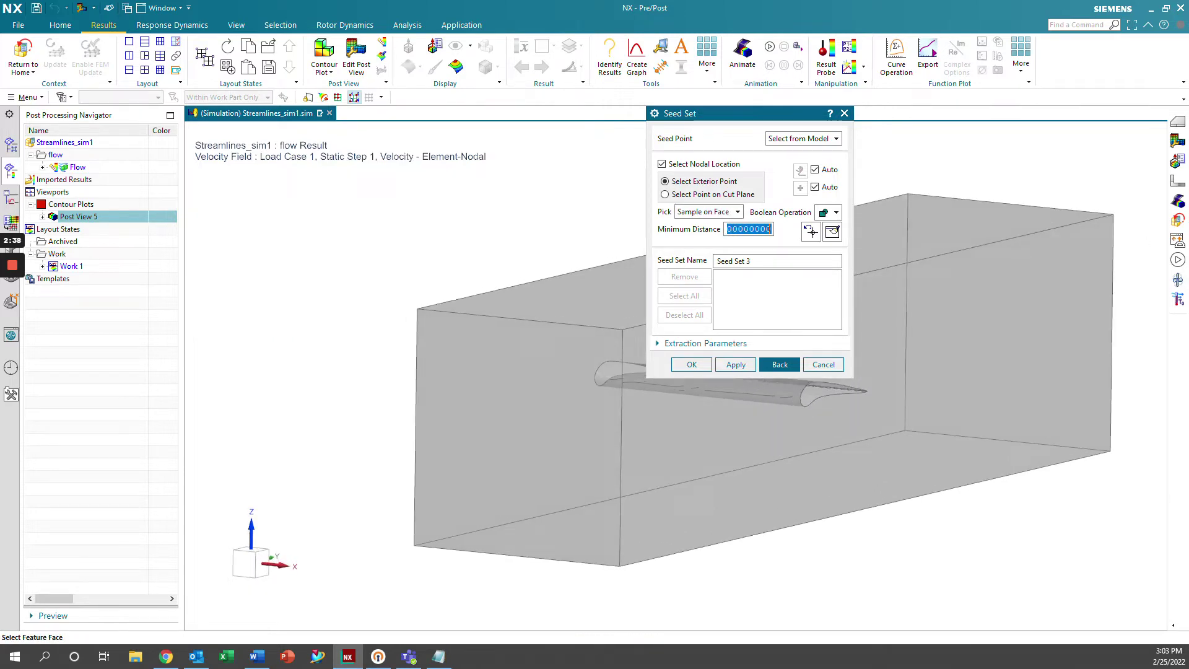
pyautogui.write('100')
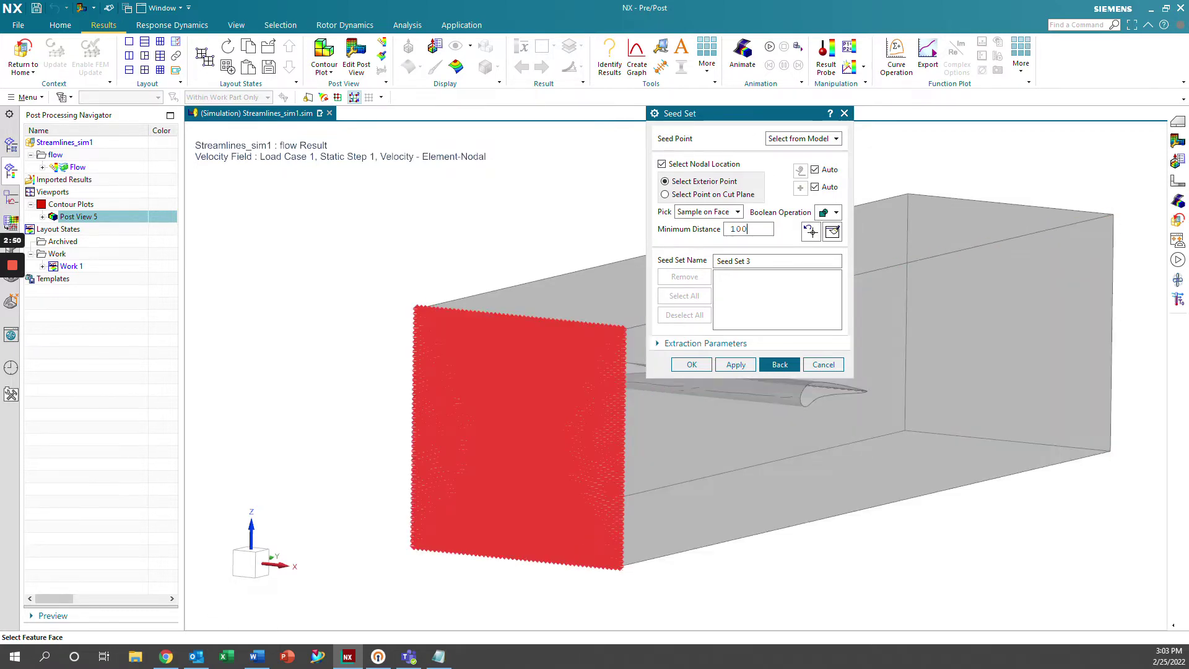
pyautogui.click(519, 401)
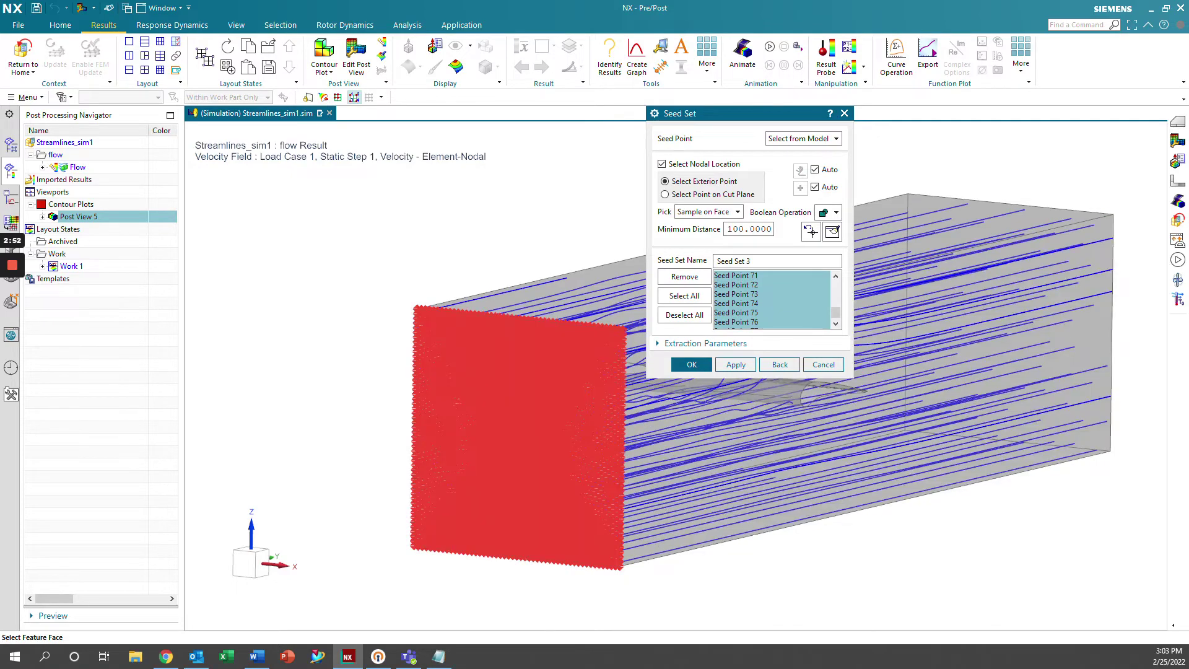
pyautogui.moveTo(557, 604)
pyautogui.mouseDown(button='middle')
pyautogui.moveTo(433, 604)
pyautogui.moveTo(560, 604)
pyautogui.mouseUp(button='middle')
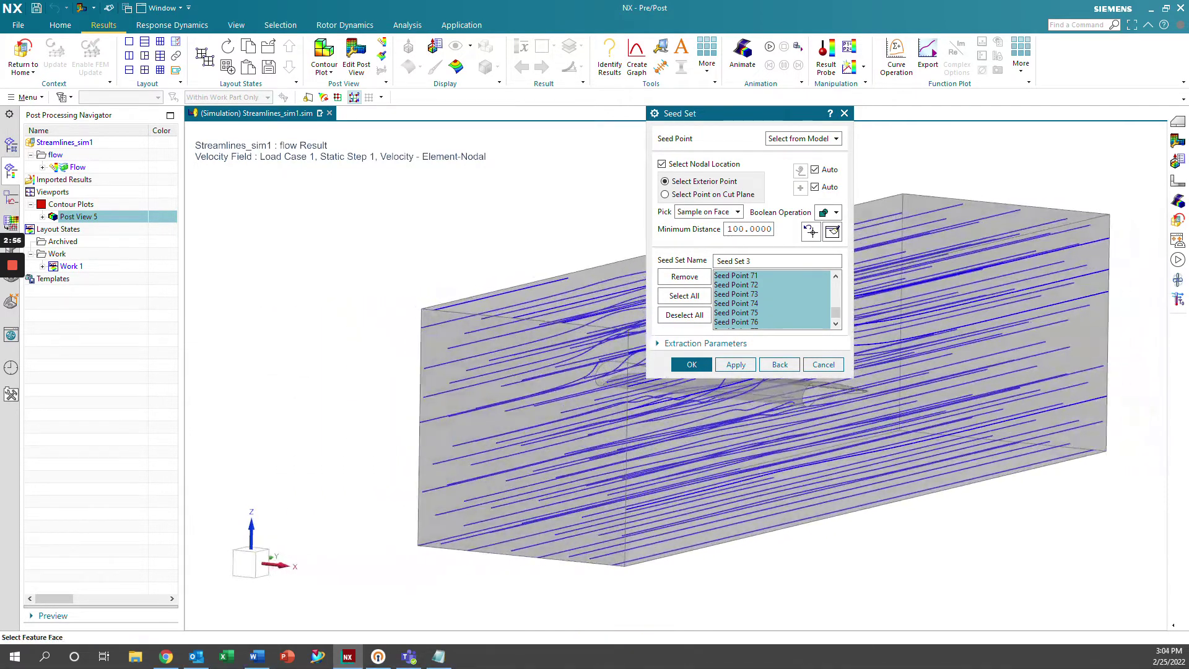
pyautogui.click(703, 366)
# Use Seed Set 3 as the streamline seeds, apply the display and examine the streamlines around the airfoil.
pyautogui.click(731, 247)
pyautogui.click(730, 280)
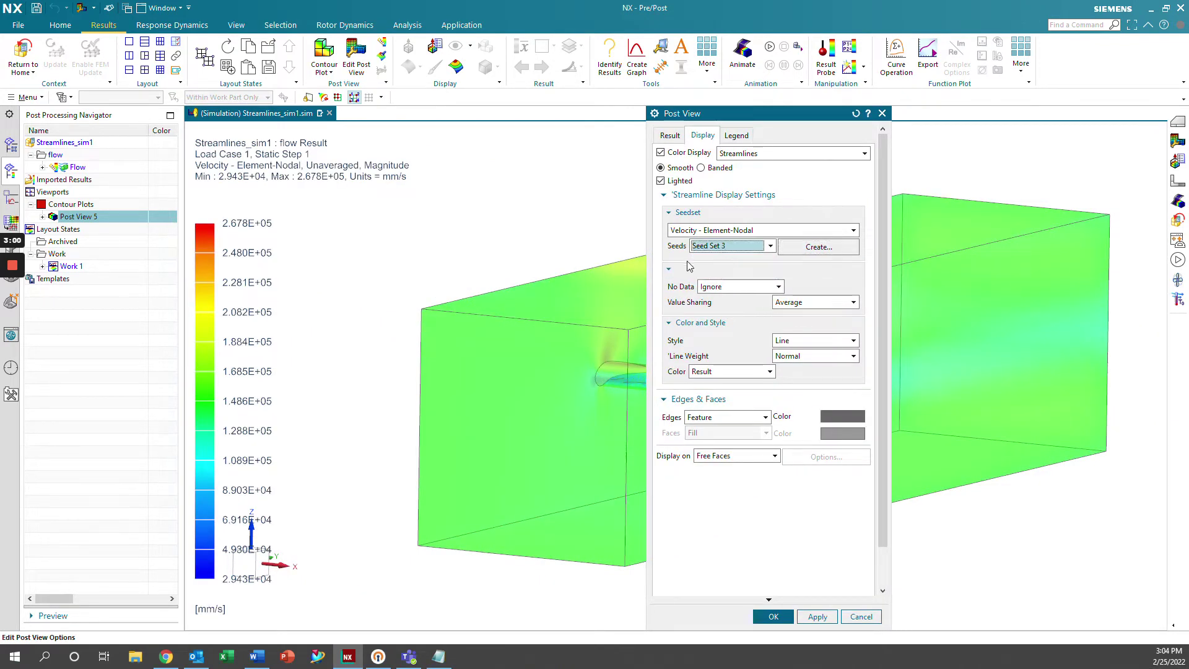
pyautogui.click(811, 617)
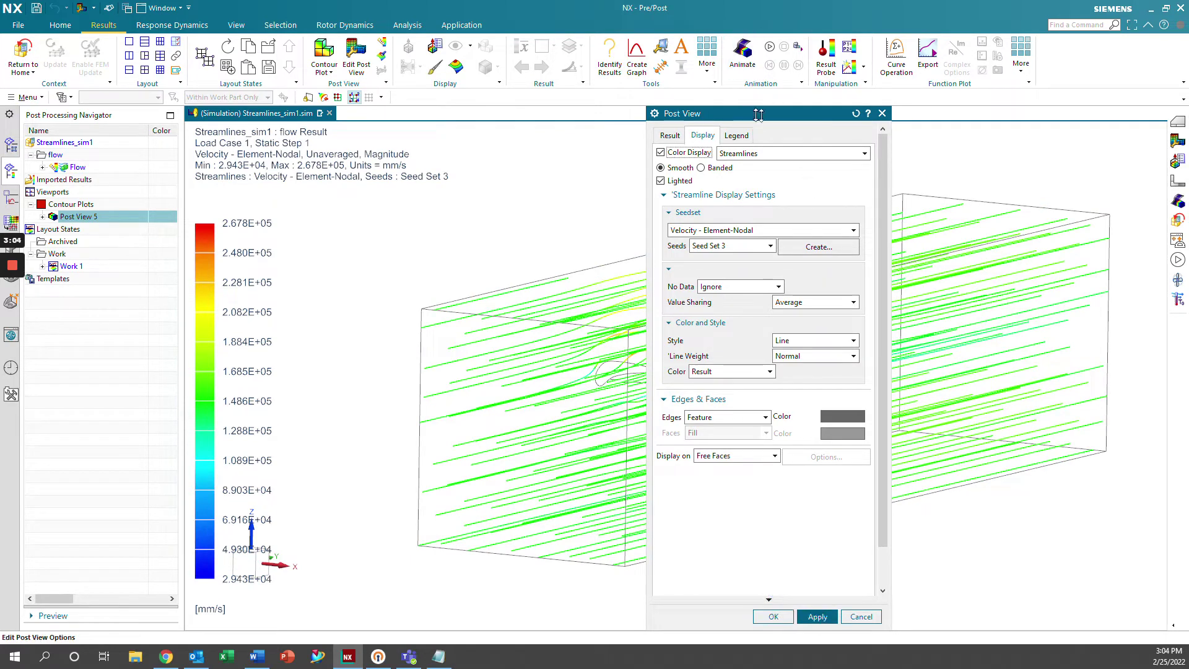
pyautogui.moveTo(775, 113); pyautogui.dragTo(1000, 84)
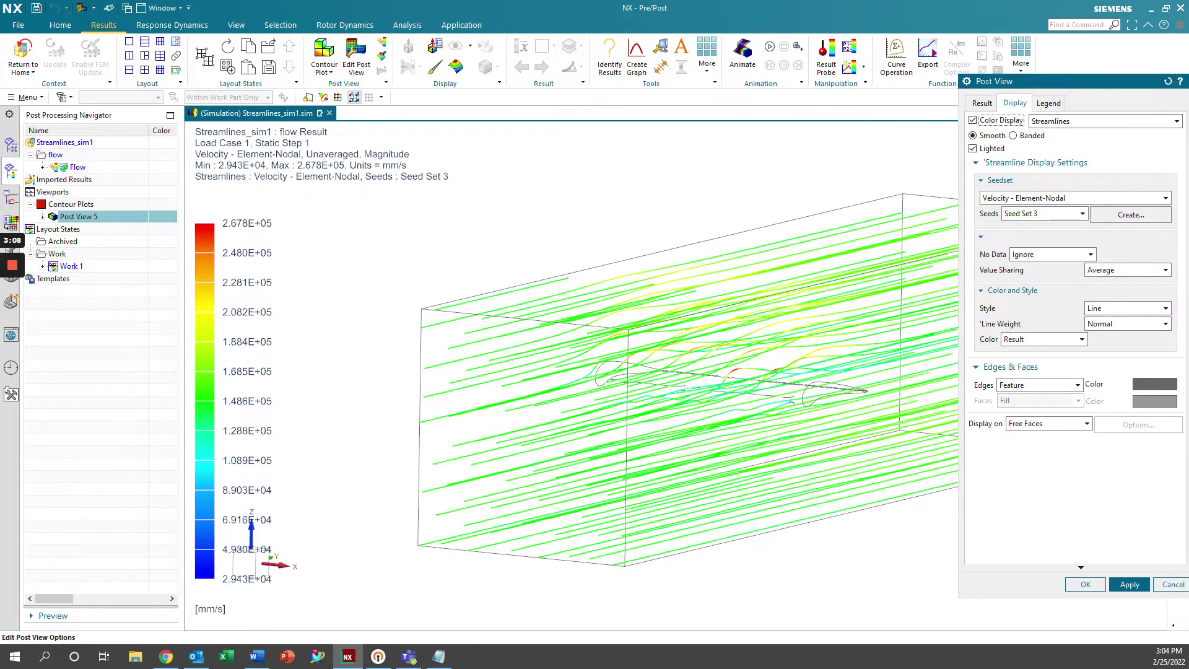
pyautogui.moveTo(681, 309)
pyautogui.mouseDown(button='middle')
pyautogui.moveTo(768, 372)
pyautogui.moveTo(799, 335)
pyautogui.moveTo(524, 347)
pyautogui.moveTo(731, 347)
pyautogui.moveTo(644, 353)
pyautogui.moveTo(694, 347)
pyautogui.moveTo(656, 350)
pyautogui.moveTo(619, 371)
pyautogui.moveTo(508, 356)
pyautogui.moveTo(582, 347)
pyautogui.mouseUp(button='middle')
pyautogui.moveTo(764, 379); pyautogui.dragTo(799, 396, button='middle')
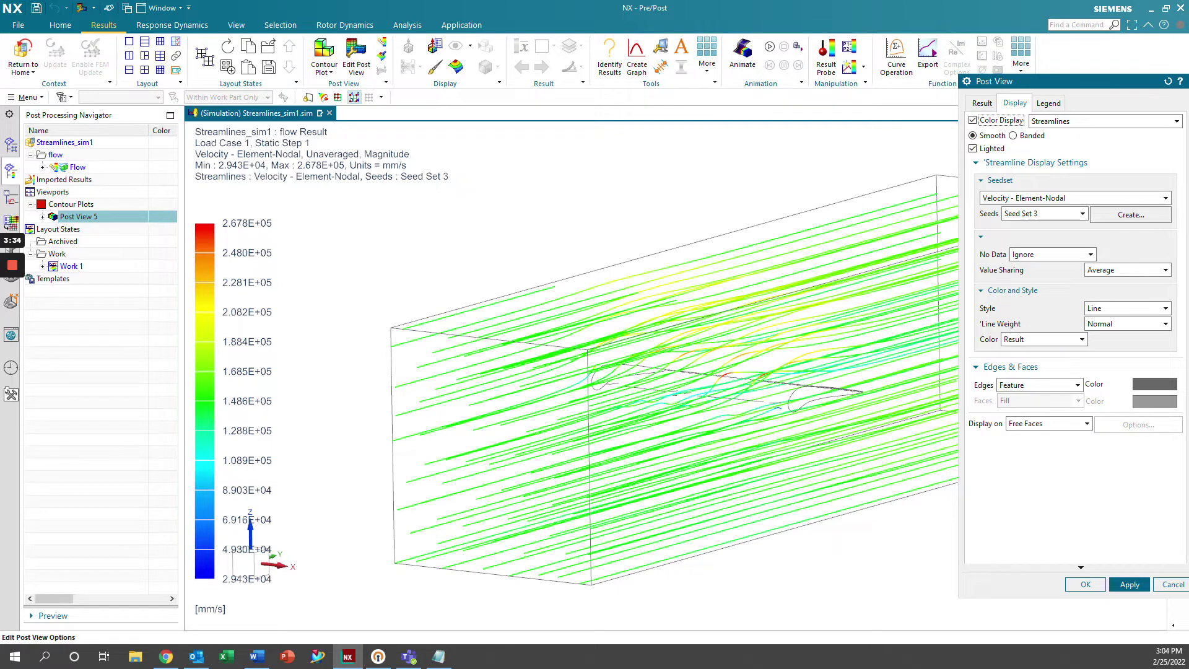
# Start another seed set using nodal locations on a cut plane at X = 0 with the All on Edge pick method.
pyautogui.click(1136, 220)
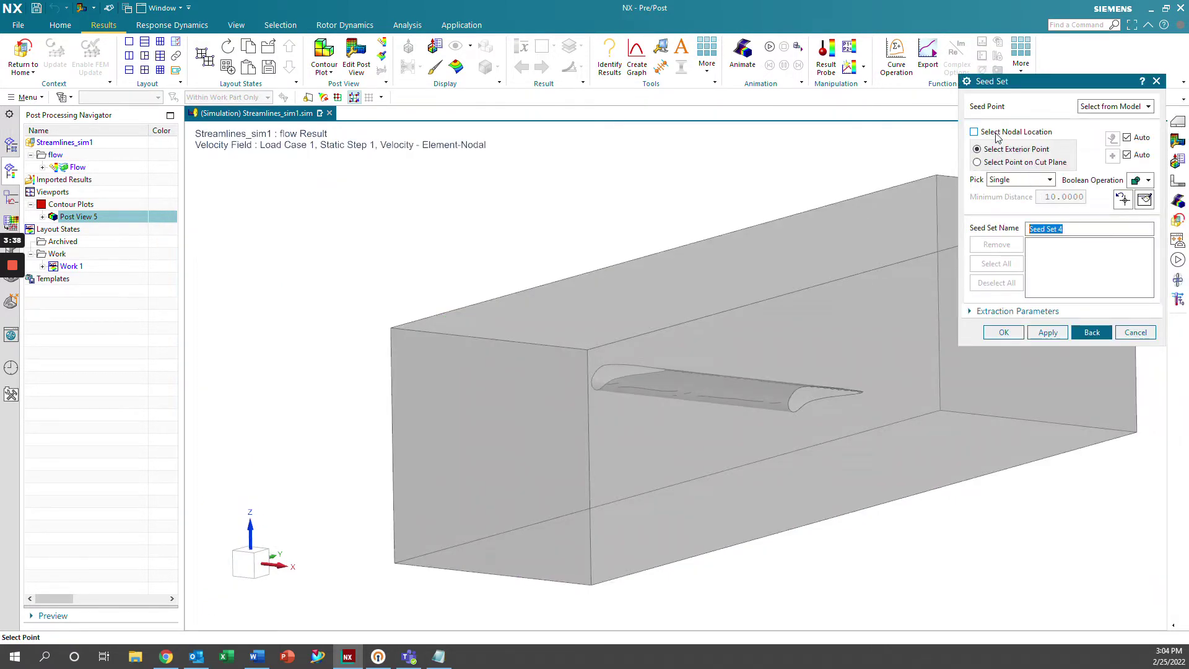
pyautogui.click(975, 133)
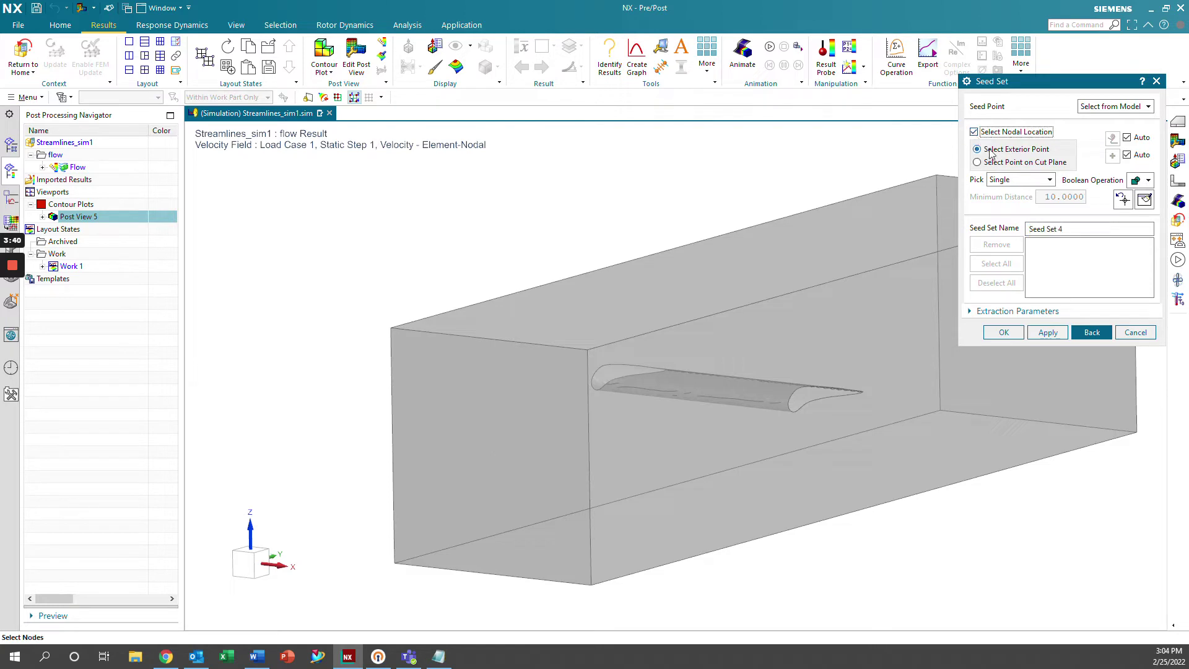
pyautogui.click(978, 163)
pyautogui.click(1017, 180)
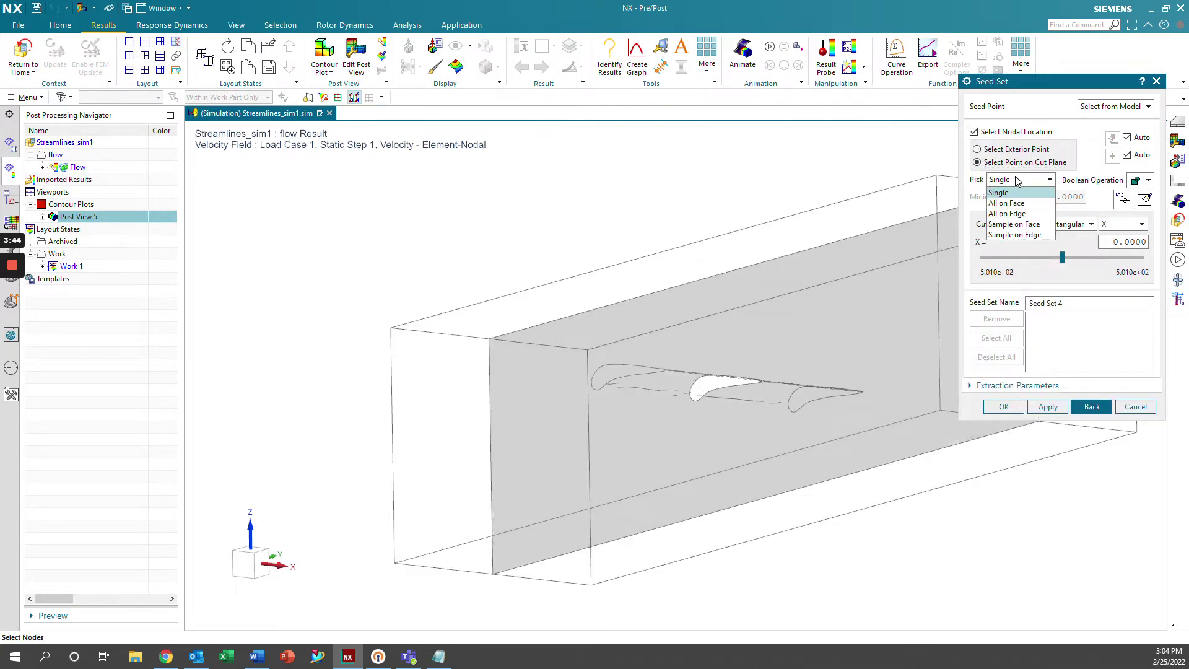
pyautogui.click(1030, 213)
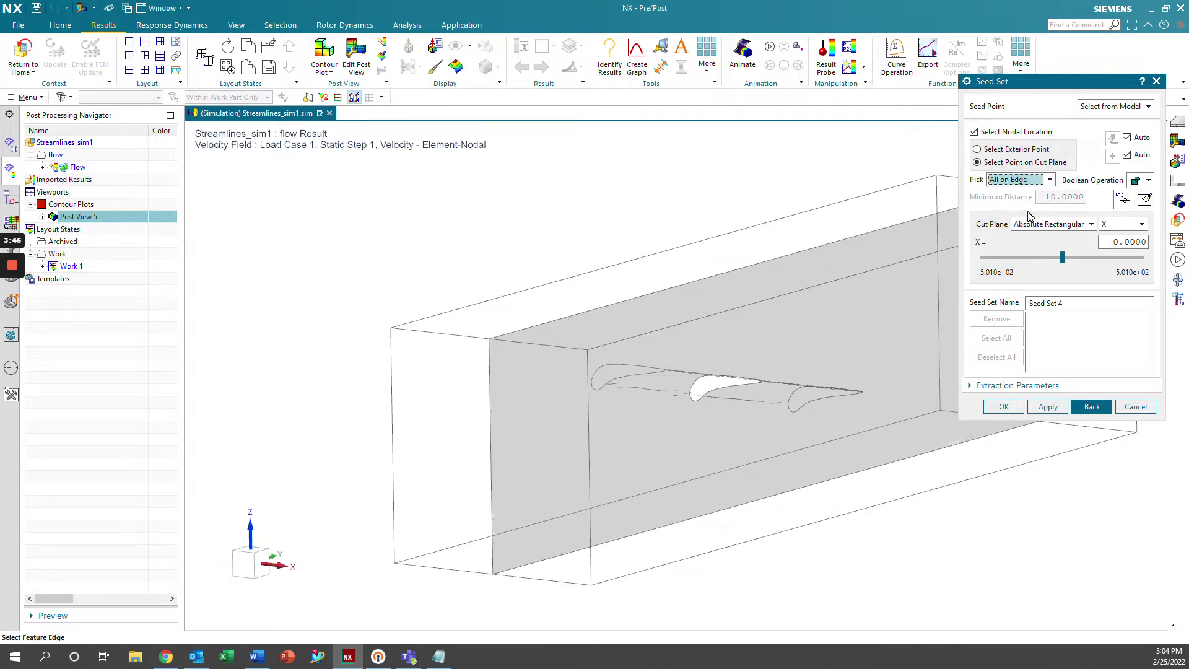
pyautogui.click(1060, 259)
pyautogui.moveTo(1060, 259); pyautogui.dragTo(1164, 251)
pyautogui.write('0')
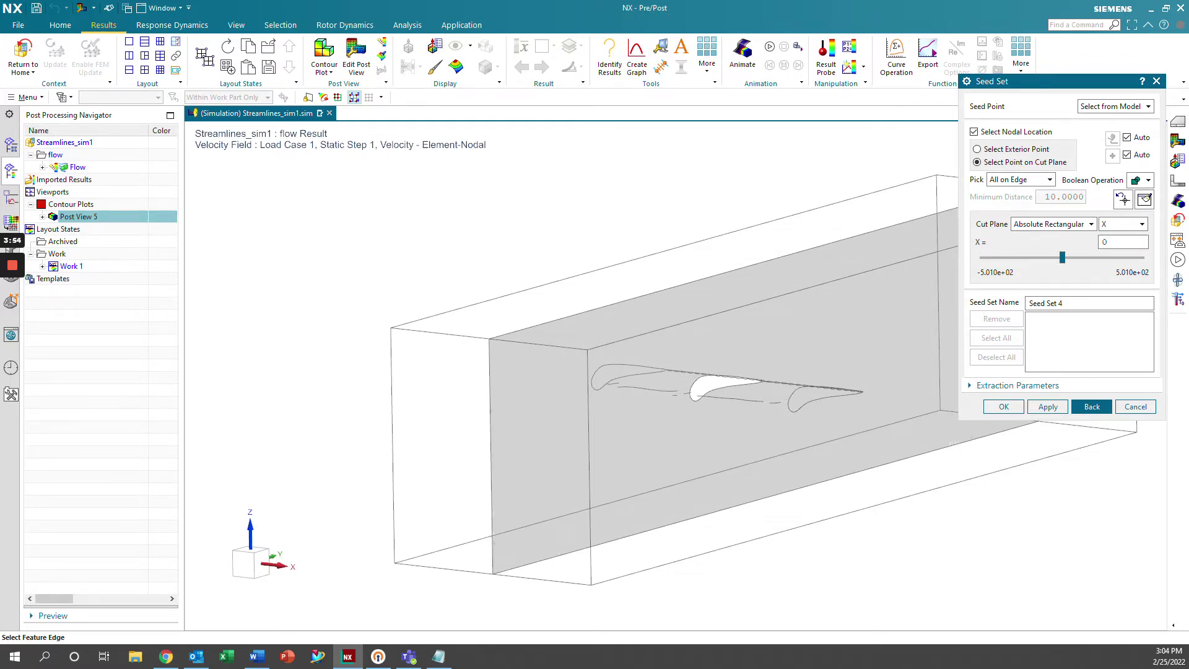
# Sample seed points on the X = 0 cut plane along the upper half of the inlet edge and remove the last listed point.
pyautogui.hotkey('ctrl', 'alt', 'r')
pyautogui.hotkey('ctrl', 'alt', 't')
pyautogui.hotkey('ctrl', 'alt', 'r')
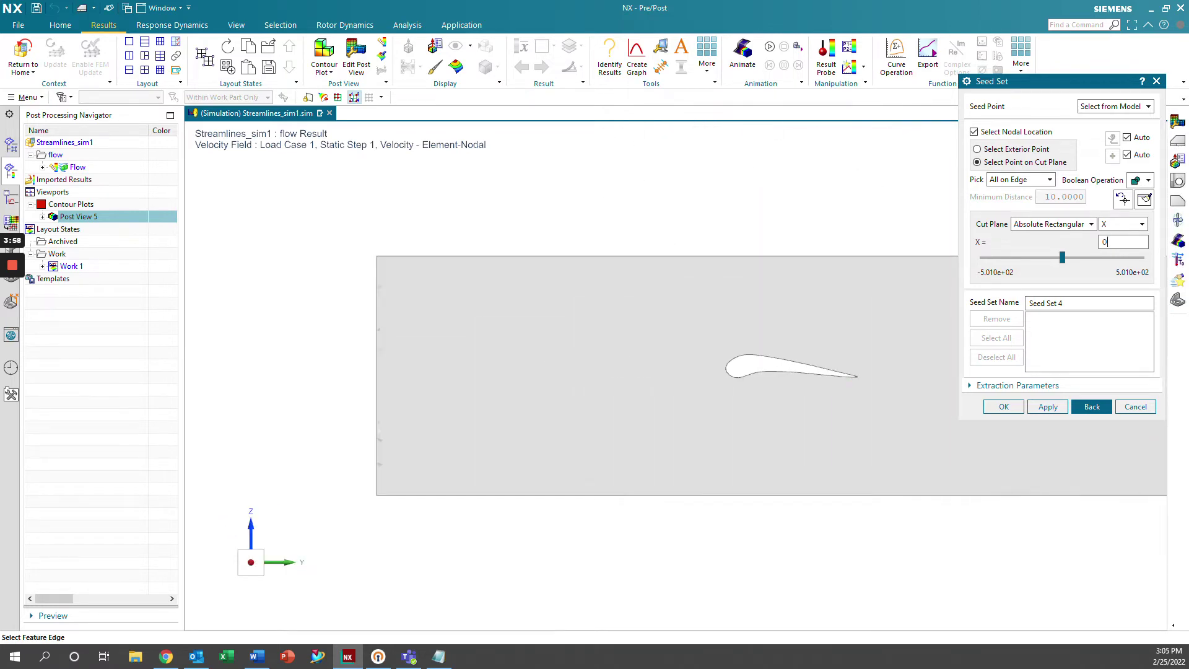
pyautogui.click(377, 261)
pyautogui.click(376, 265)
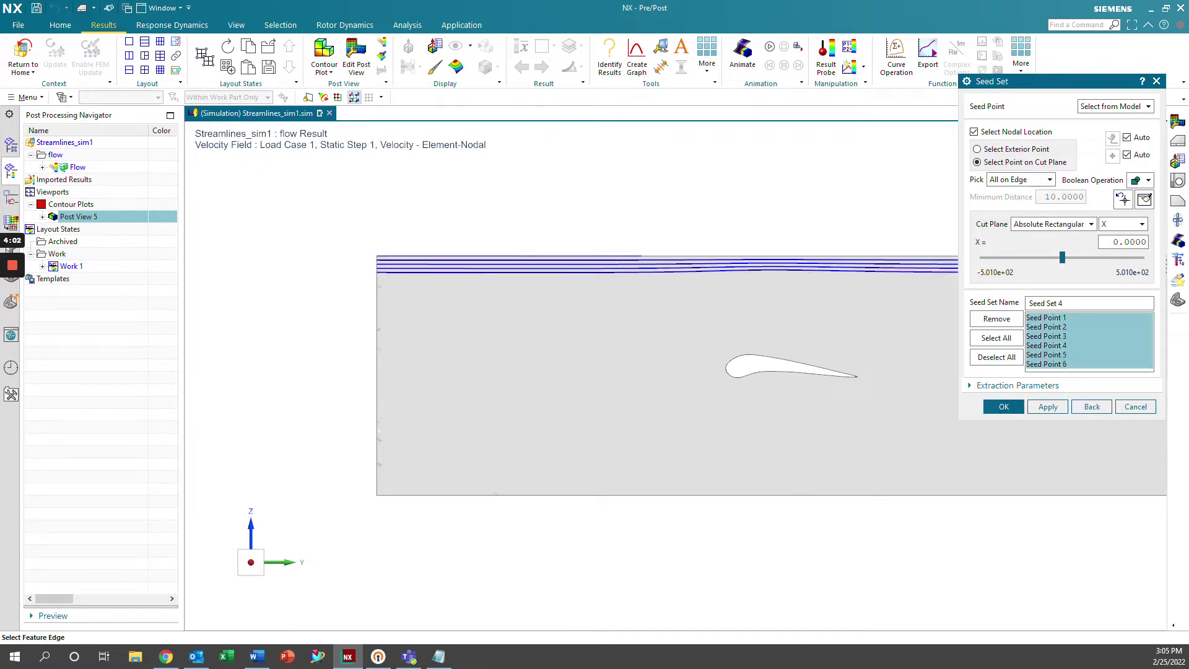
pyautogui.click(377, 279)
pyautogui.click(376, 293)
pyautogui.click(377, 284)
pyautogui.click(377, 307)
pyautogui.click(376, 313)
pyautogui.click(376, 319)
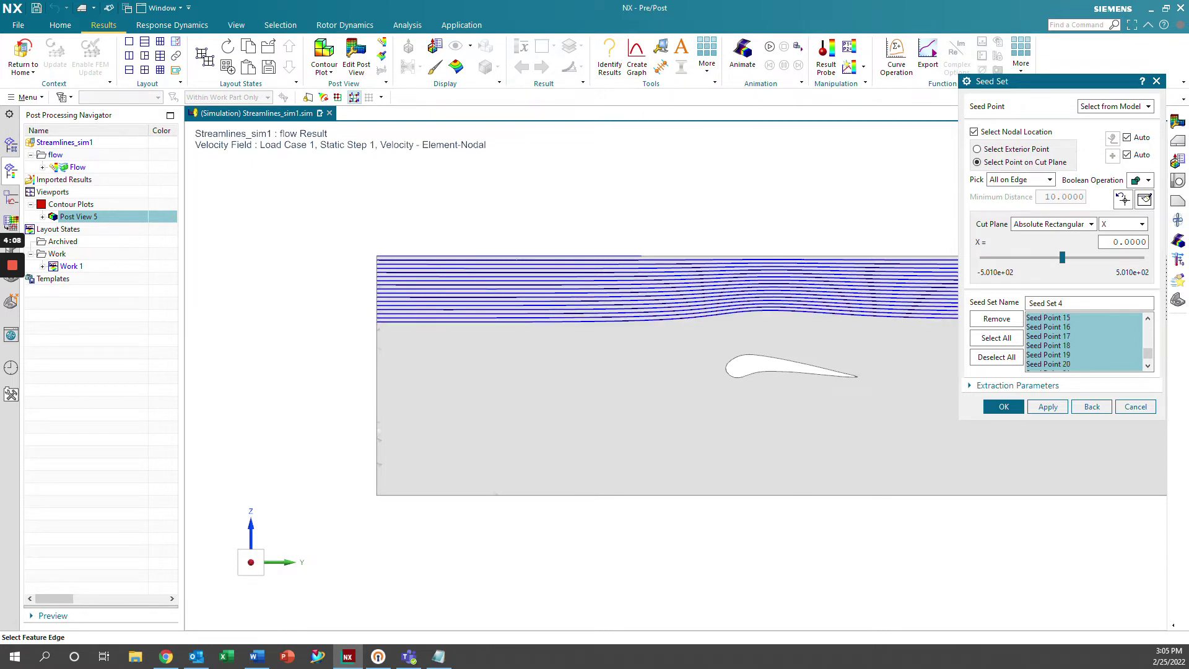
pyautogui.click(377, 330)
pyautogui.click(376, 337)
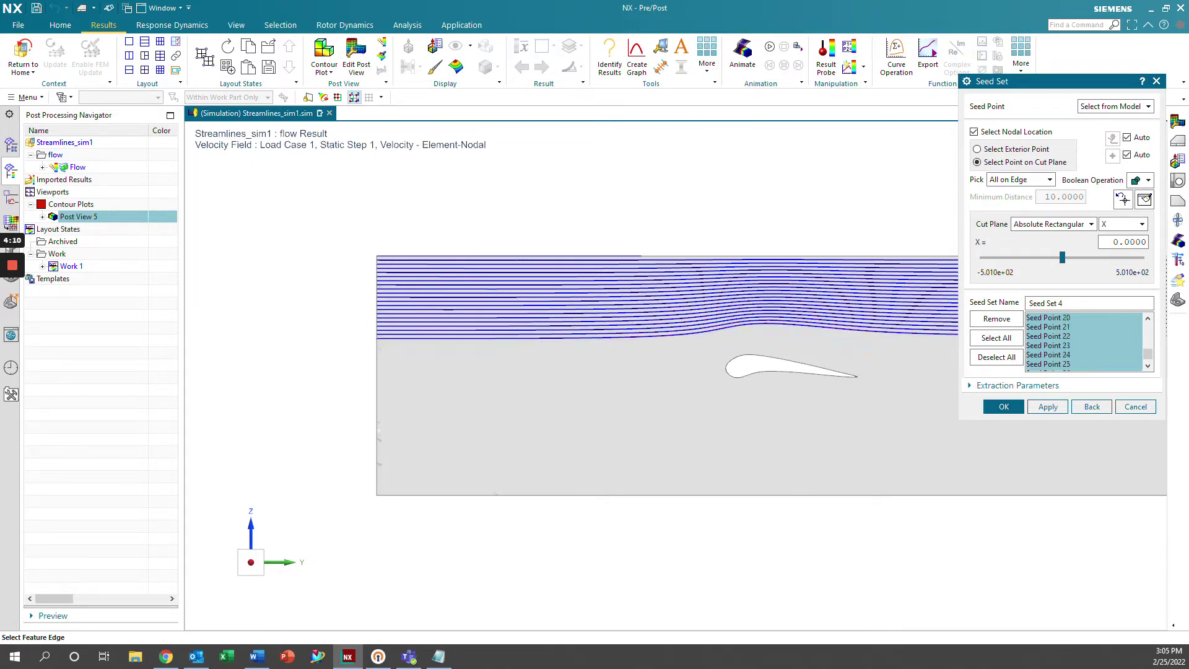
pyautogui.click(377, 346)
pyautogui.click(377, 351)
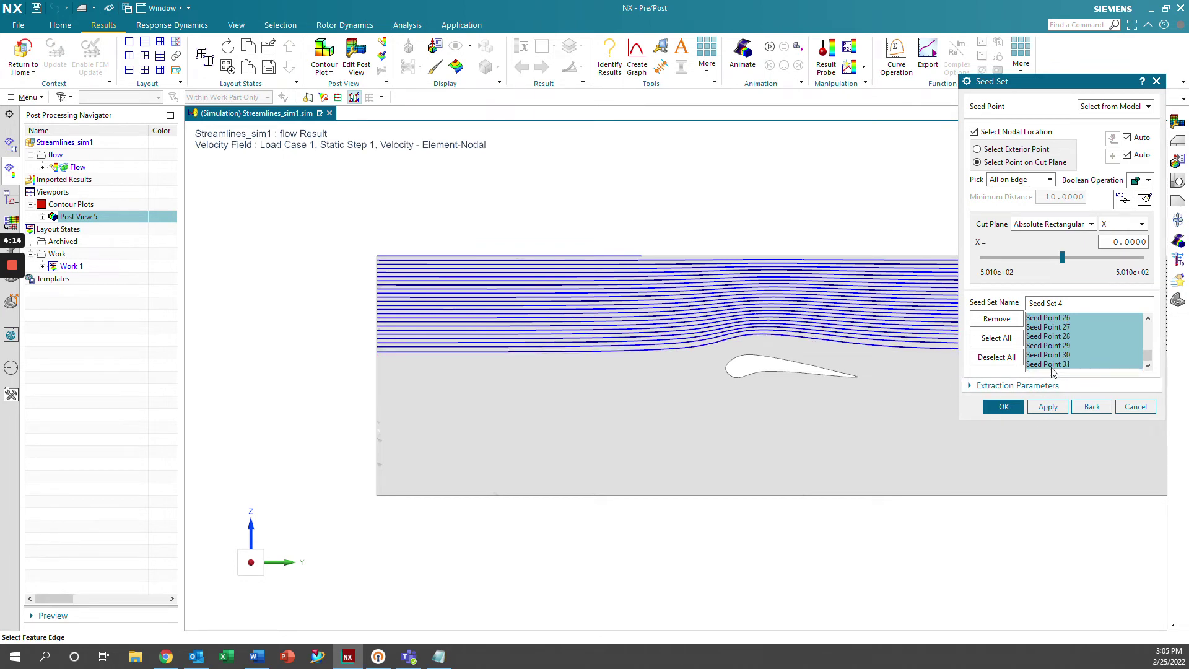
pyautogui.click(1057, 370)
pyautogui.click(1005, 321)
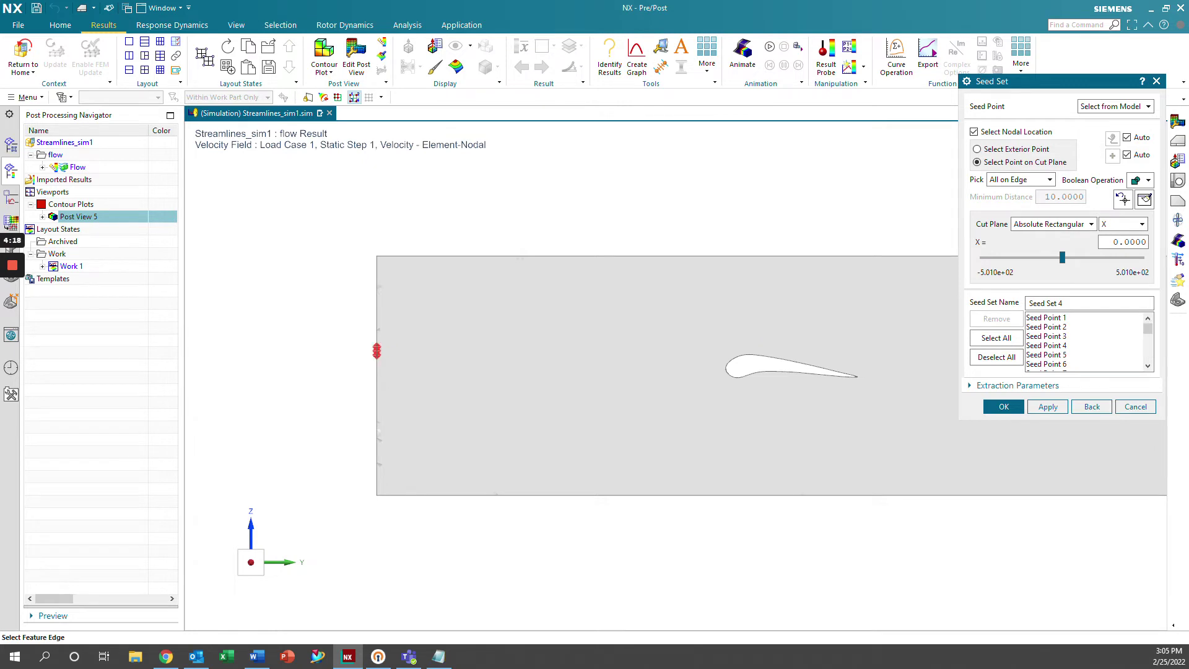
# Sample seed points along the middle of the inlet edge, just above to just below the airfoil's height, and accept the seed set.
pyautogui.click(374, 350)
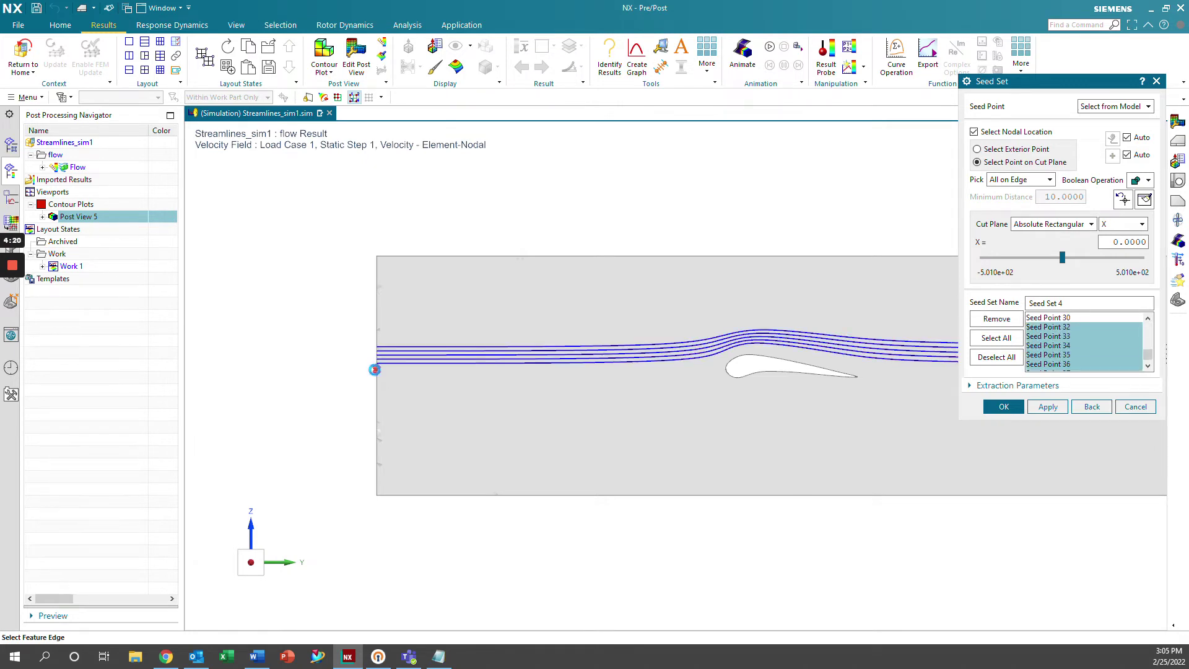
pyautogui.click(377, 373)
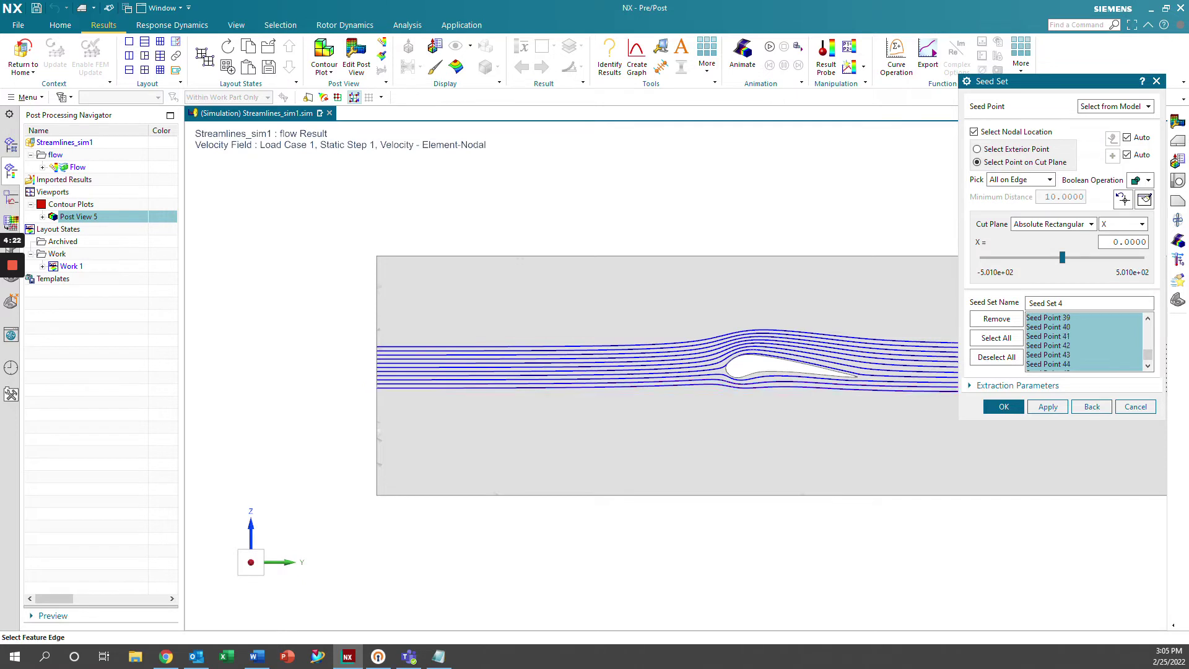
pyautogui.click(378, 395)
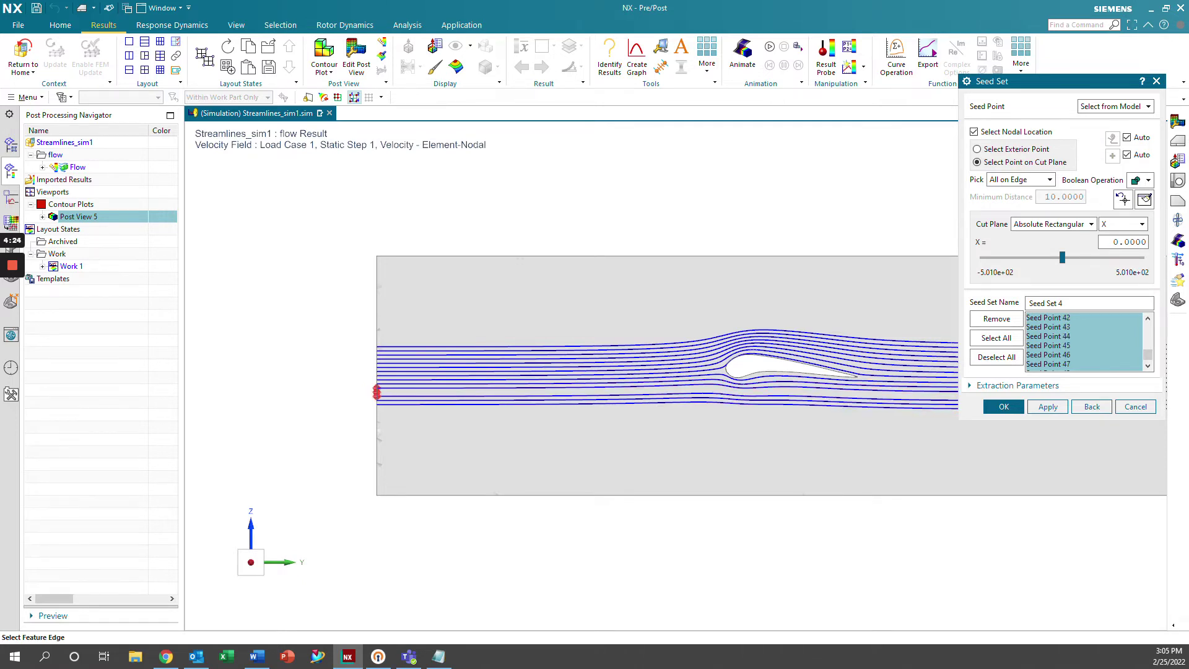
pyautogui.click(377, 410)
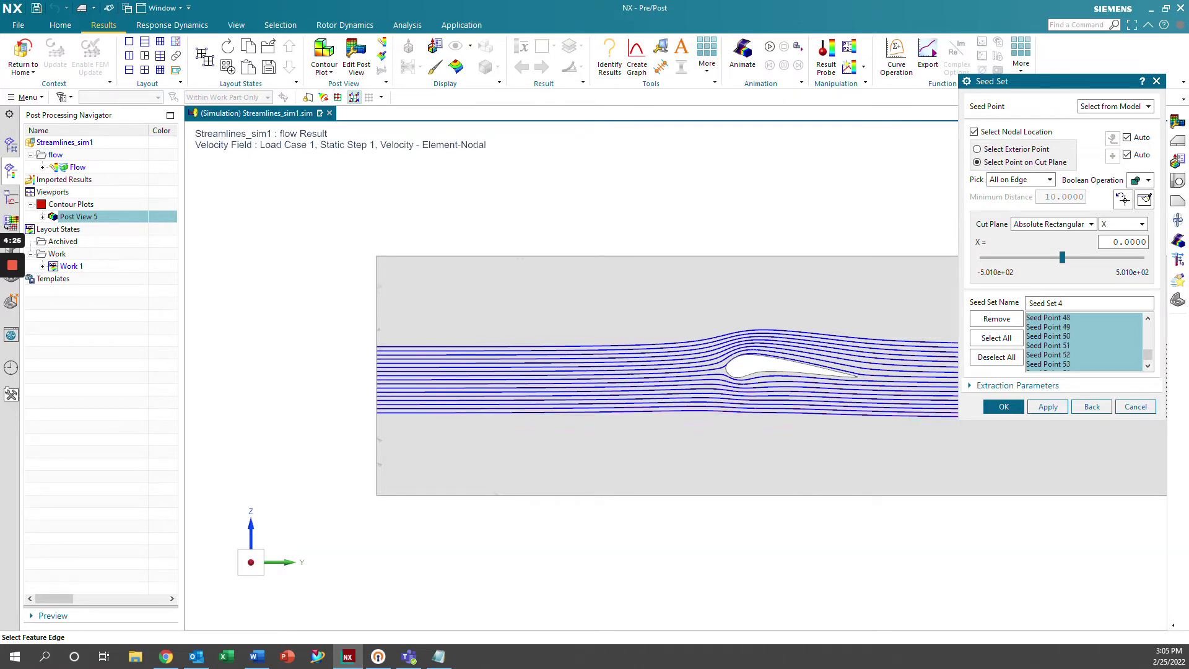
pyautogui.click(1004, 407)
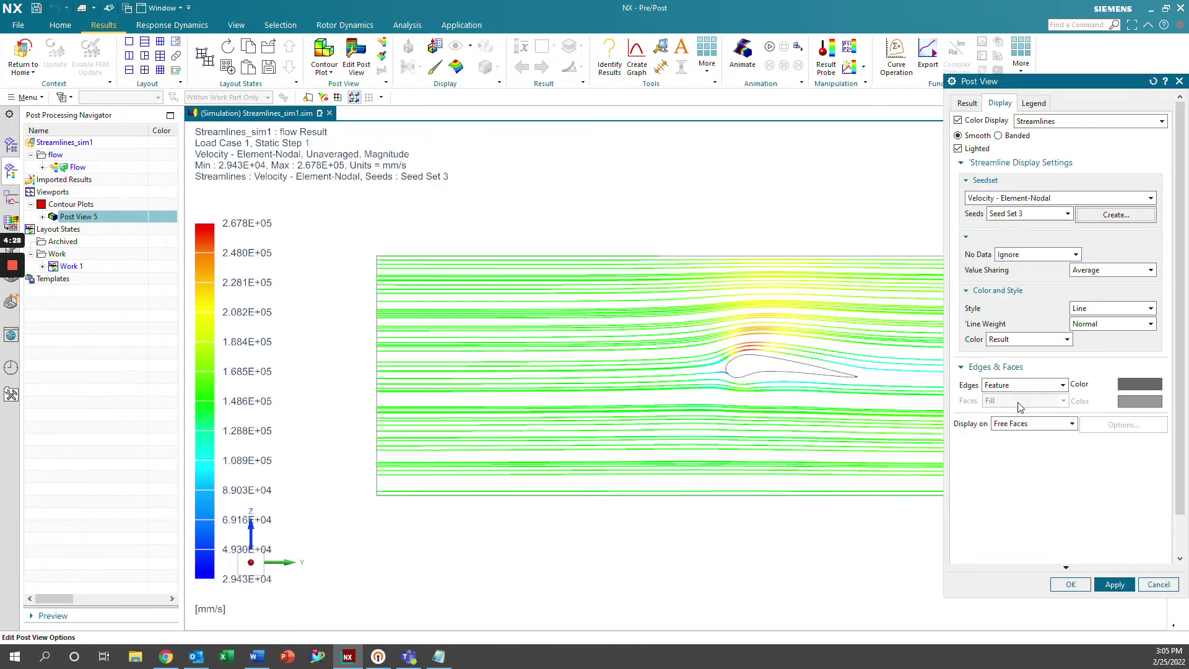
# Use Seed Set 4 as the streamline seeds, apply the display and examine the streamlines around the airfoil.
pyautogui.click(1044, 214)
pyautogui.click(1037, 259)
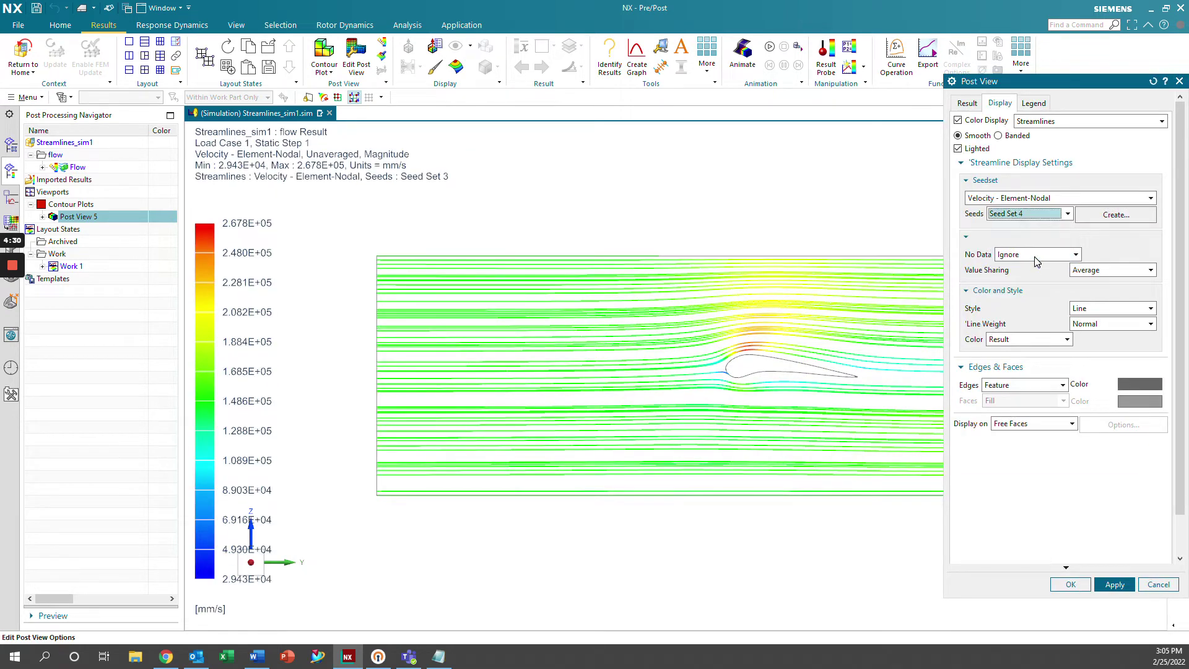
pyautogui.click(1115, 584)
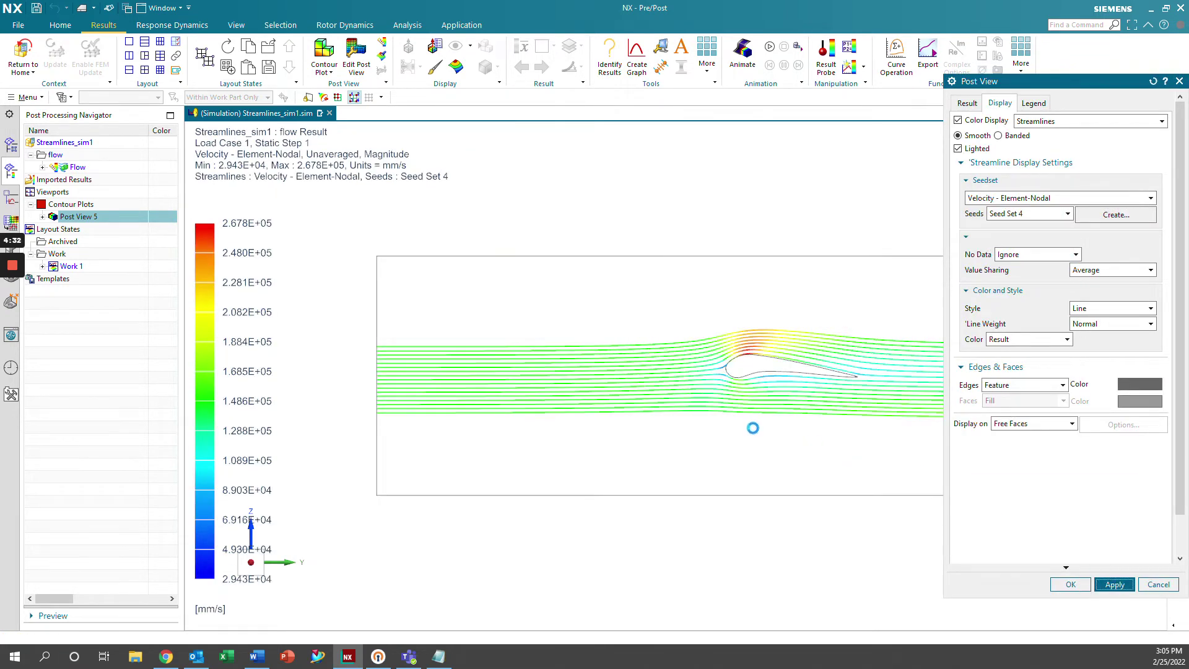
pyautogui.scroll(-4, 752, 426)
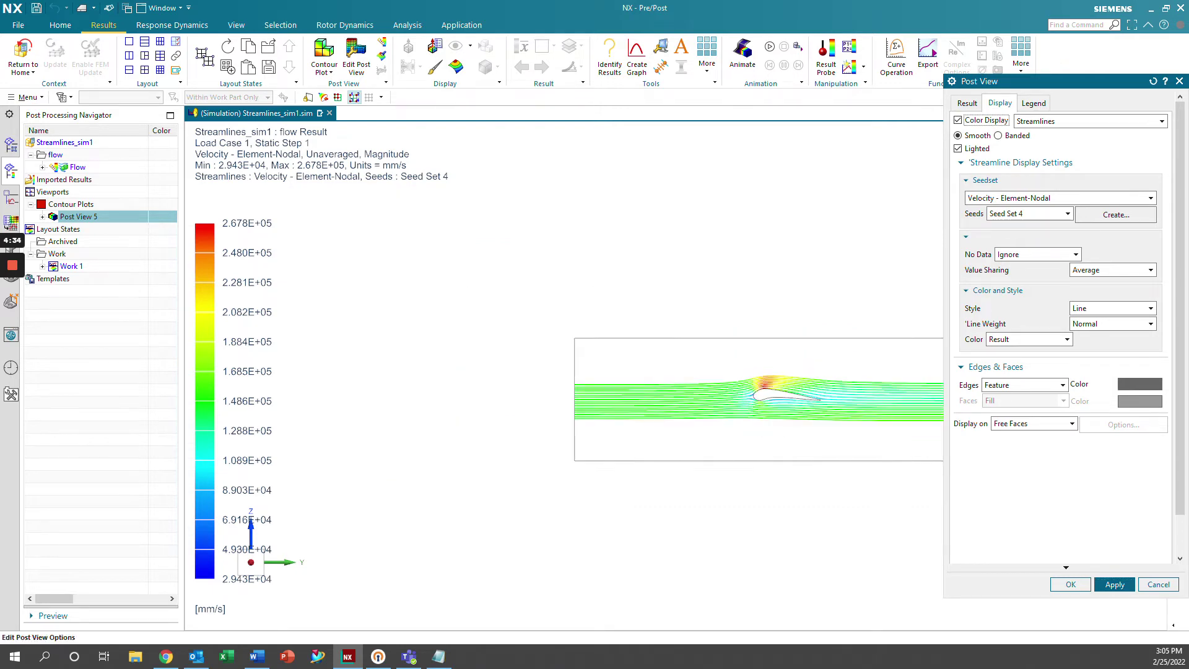
pyautogui.moveTo(753, 426)
pyautogui.mouseDown(button='middle')
pyautogui.moveTo(595, 432)
pyautogui.moveTo(576, 413)
pyautogui.moveTo(385, 405)
pyautogui.moveTo(474, 444)
pyautogui.moveTo(443, 416)
pyautogui.moveTo(490, 404)
pyautogui.moveTo(517, 422)
pyautogui.moveTo(488, 404)
pyautogui.mouseUp(button='middle')
pyautogui.scroll(-3, 648, 412)
pyautogui.scroll(3, 654, 415)
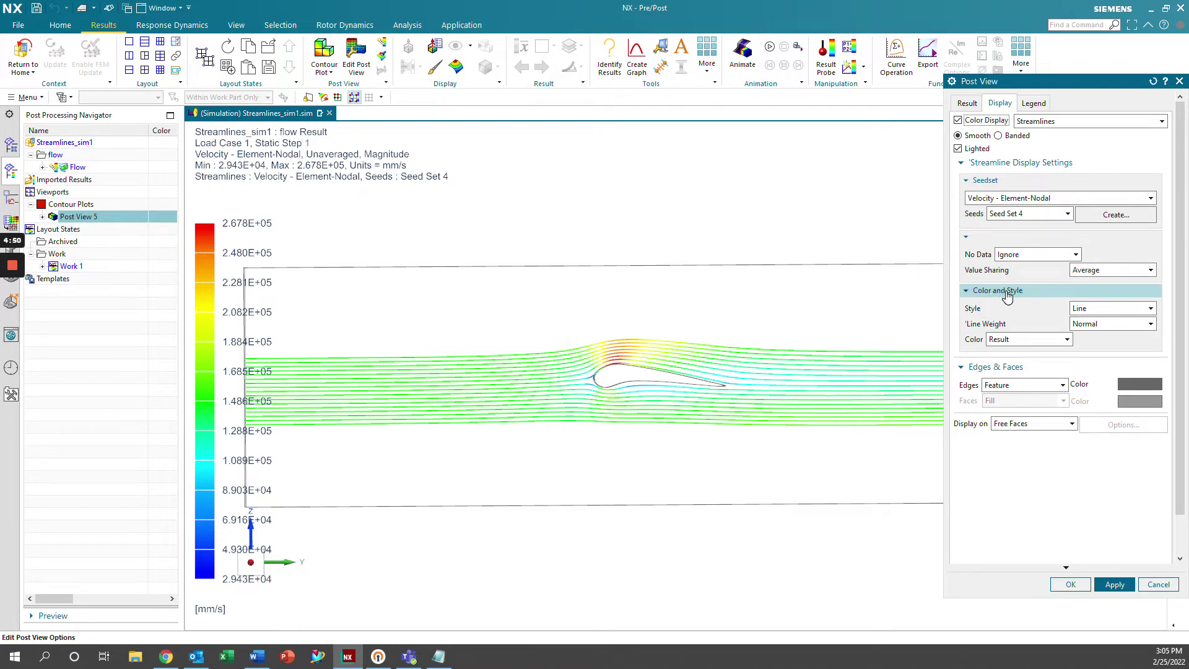
# Set the streamline style to Ribbon and apply it to the post view.
pyautogui.click(1093, 308)
pyautogui.click(1087, 332)
pyautogui.click(1104, 627)
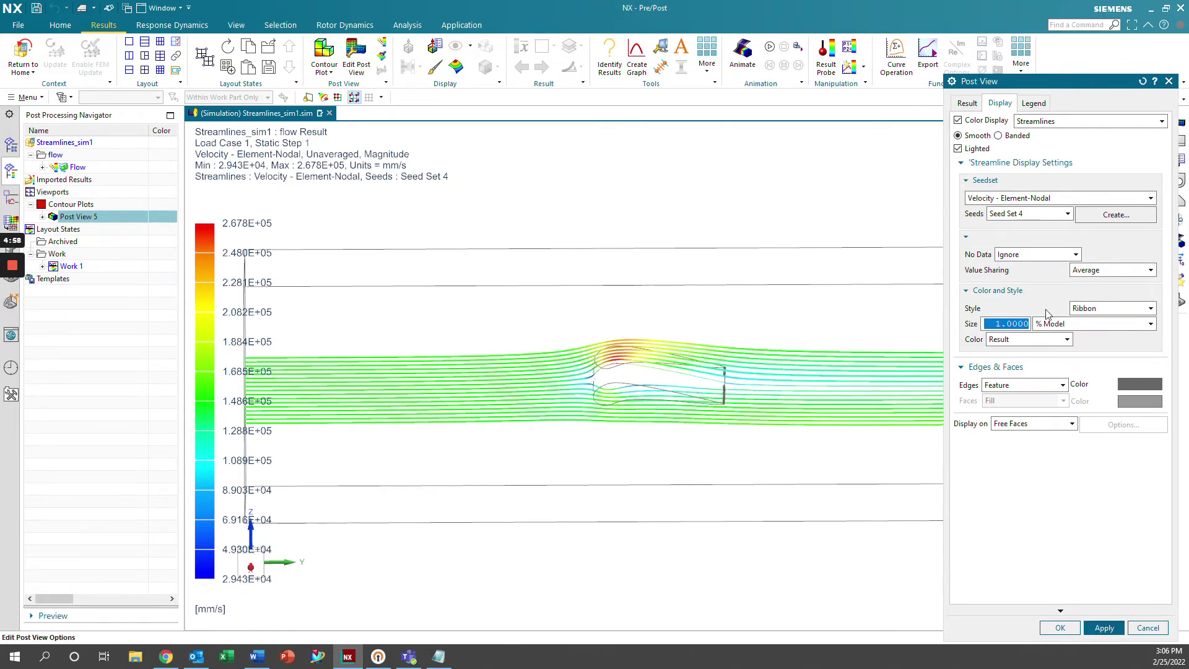
# Set the streamline style to Tube with its size in % Model, apply it and inspect the tubes around the airfoil.
pyautogui.click(1100, 310)
pyautogui.click(1090, 347)
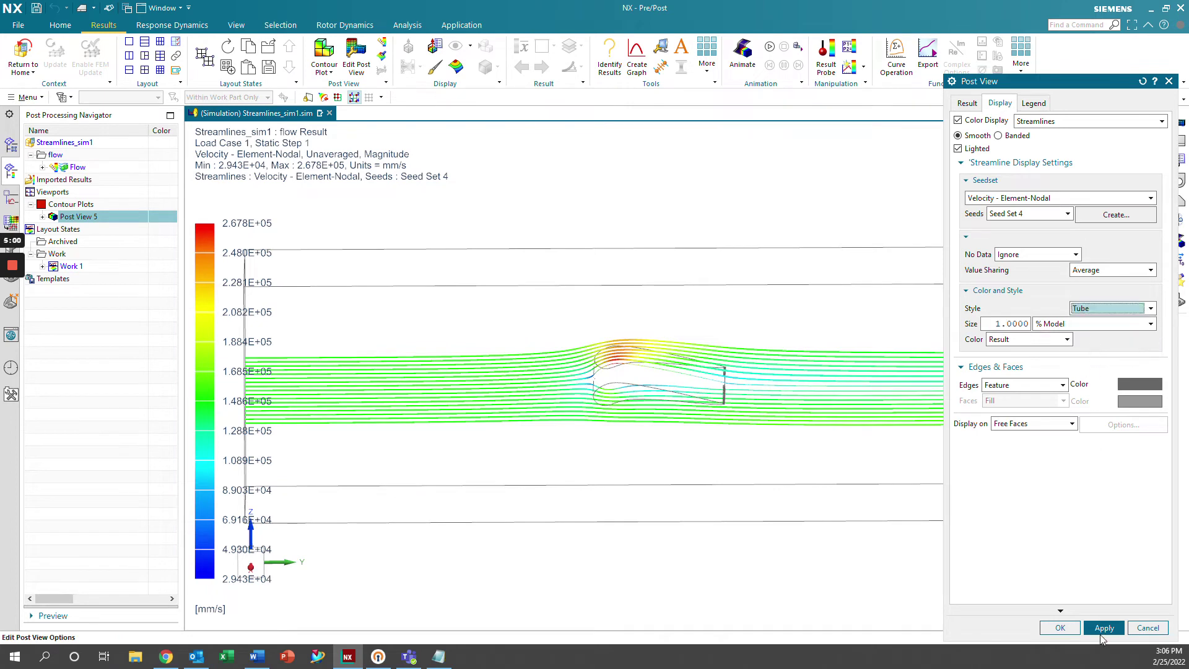
pyautogui.click(1104, 628)
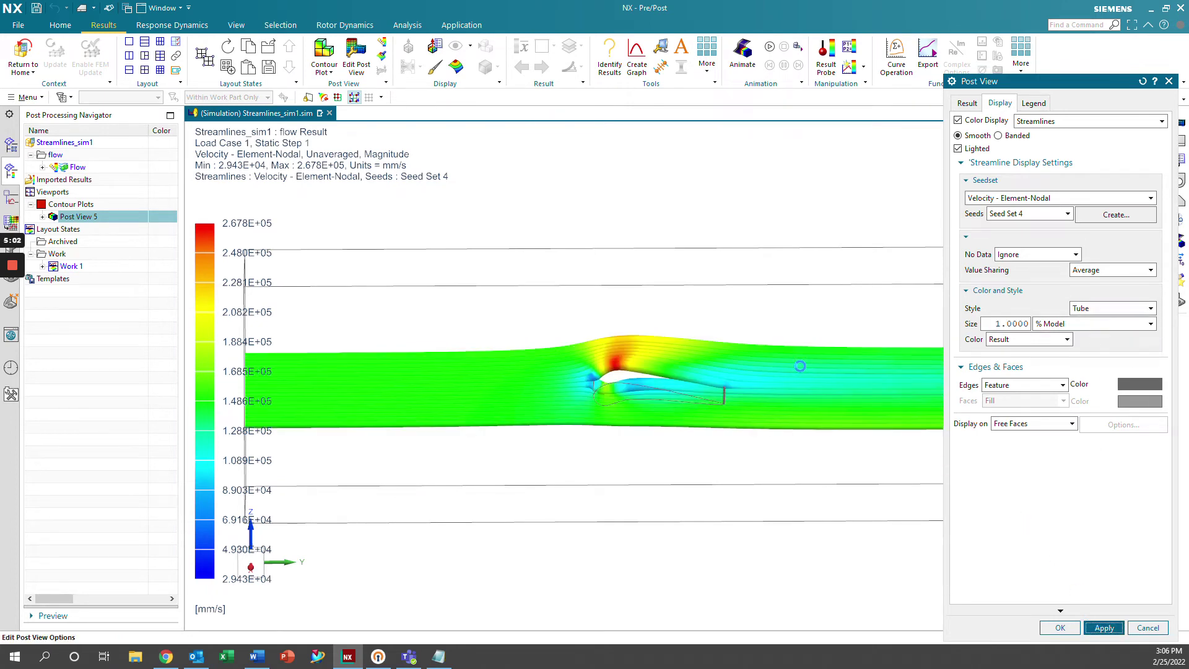
pyautogui.moveTo(796, 367); pyautogui.dragTo(734, 396, button='middle')
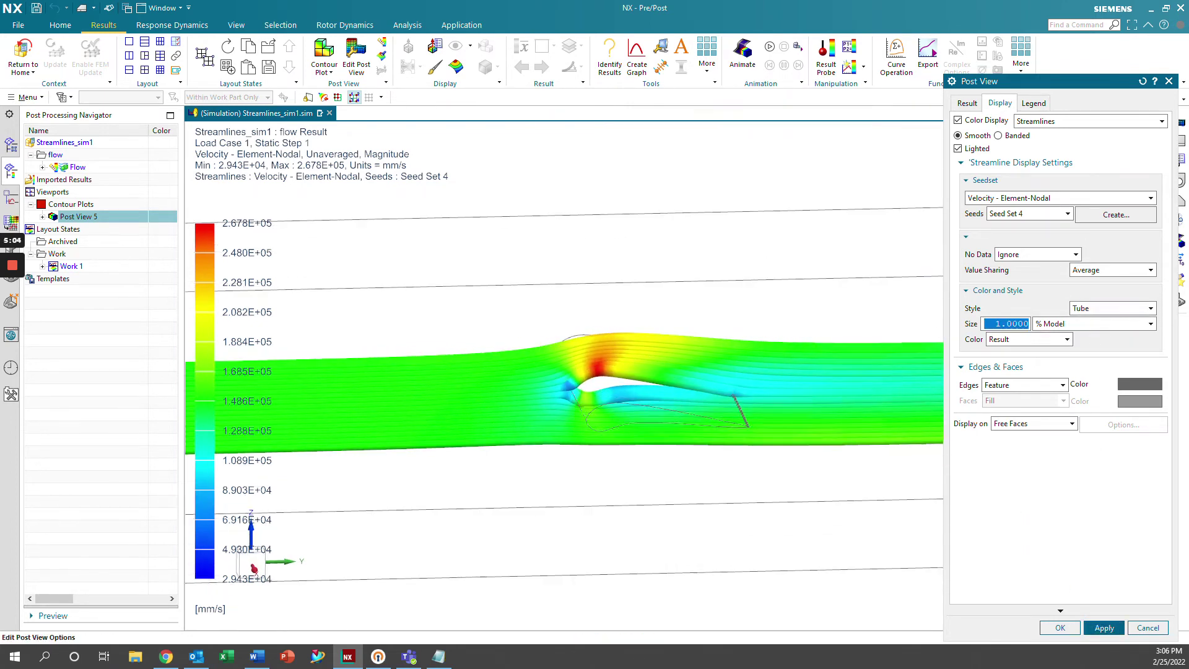
pyautogui.click(1046, 326)
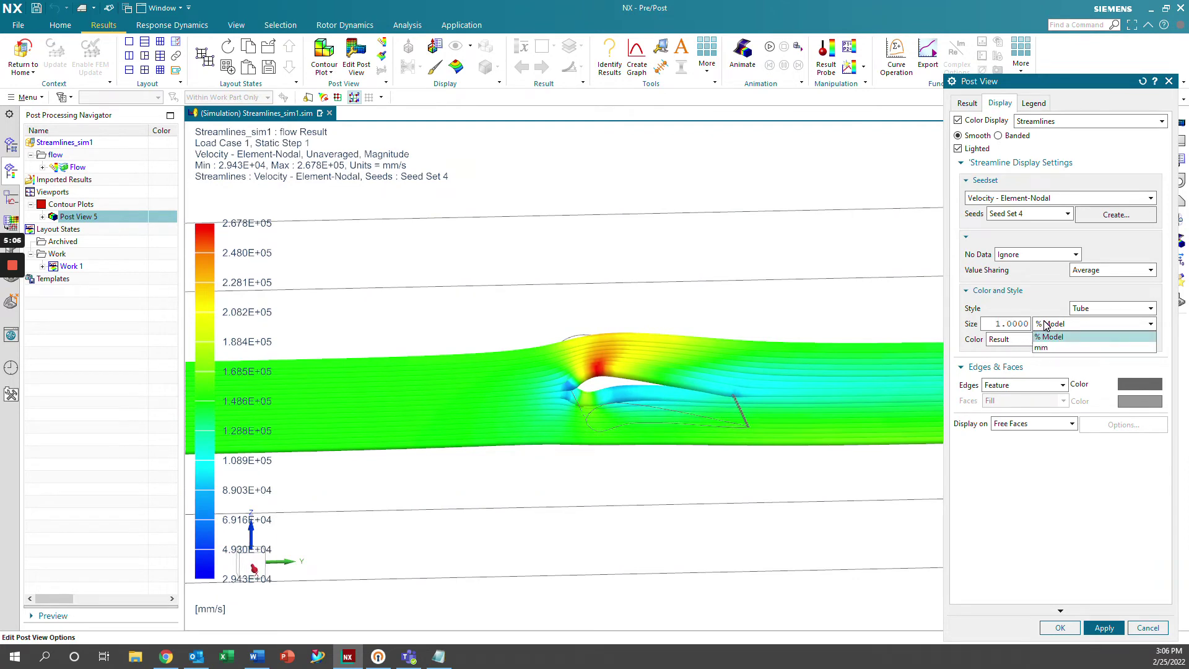
pyautogui.click(1047, 326)
pyautogui.scroll(-3, 717, 383)
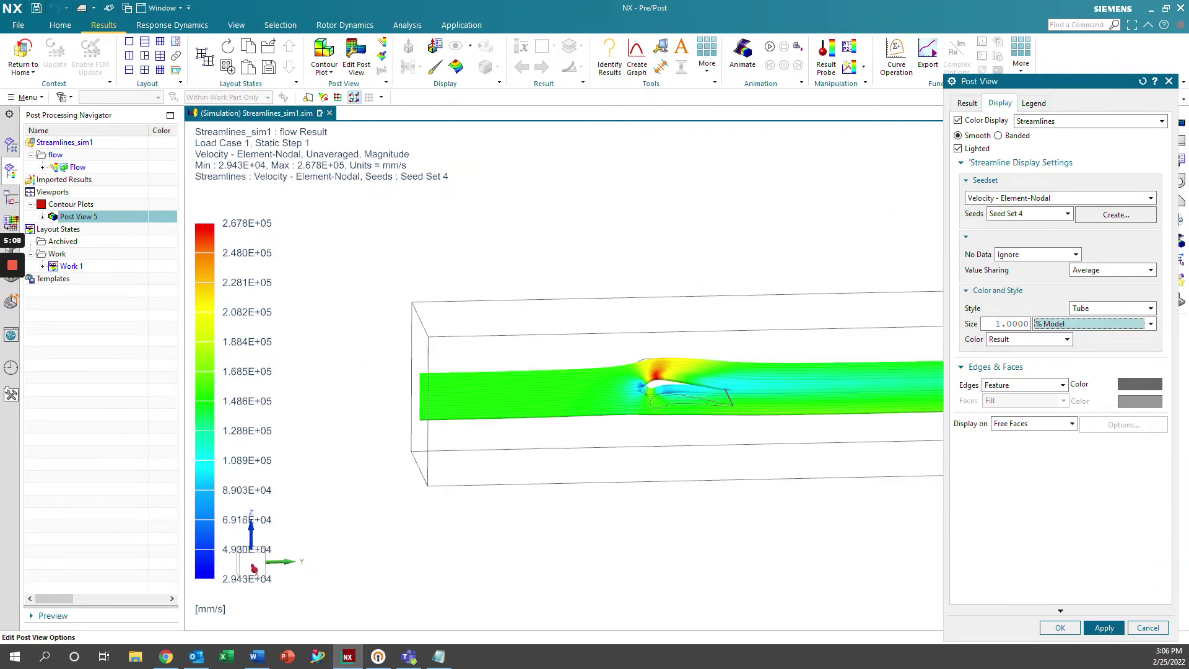
pyautogui.press('F8')
pyautogui.scroll(-1, 477, 398)
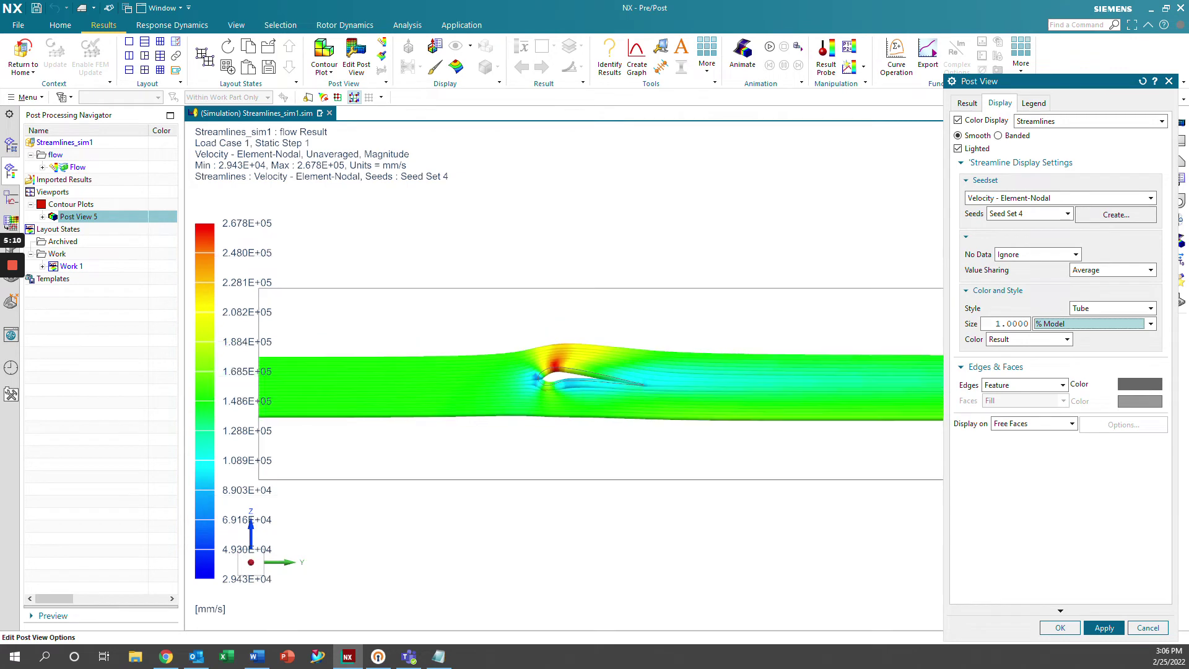
# Set the streamline style to Bubbles with a size of 0.5 % Model and apply it.
pyautogui.click(1116, 314)
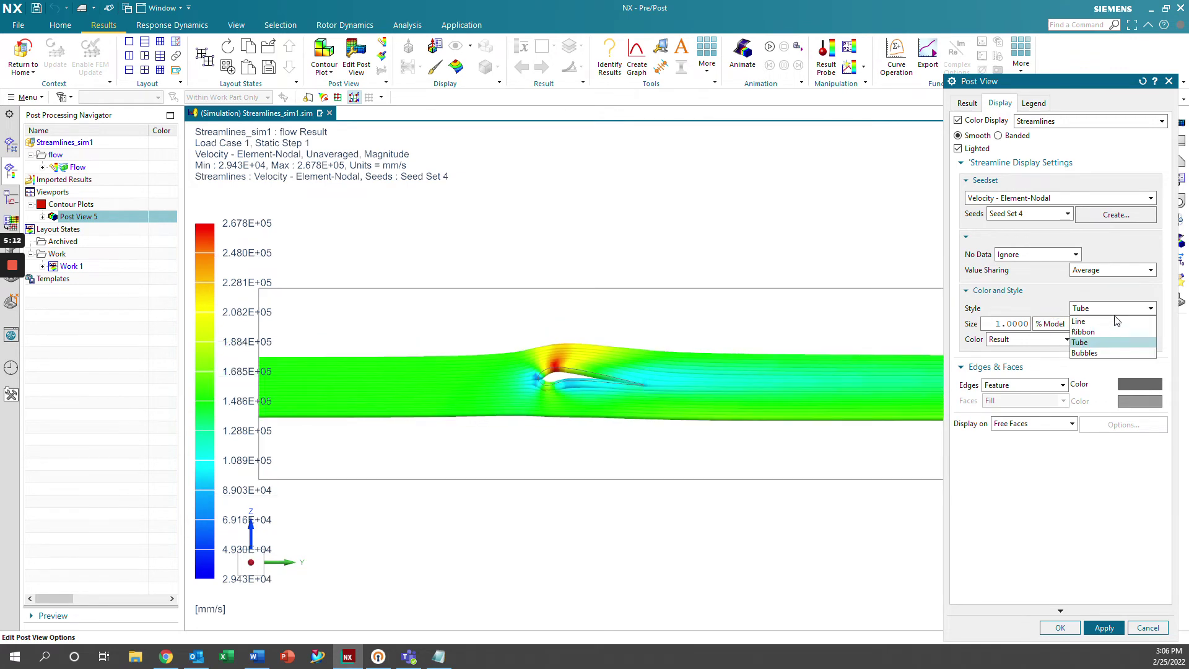
pyautogui.click(1090, 348)
pyautogui.click(1100, 628)
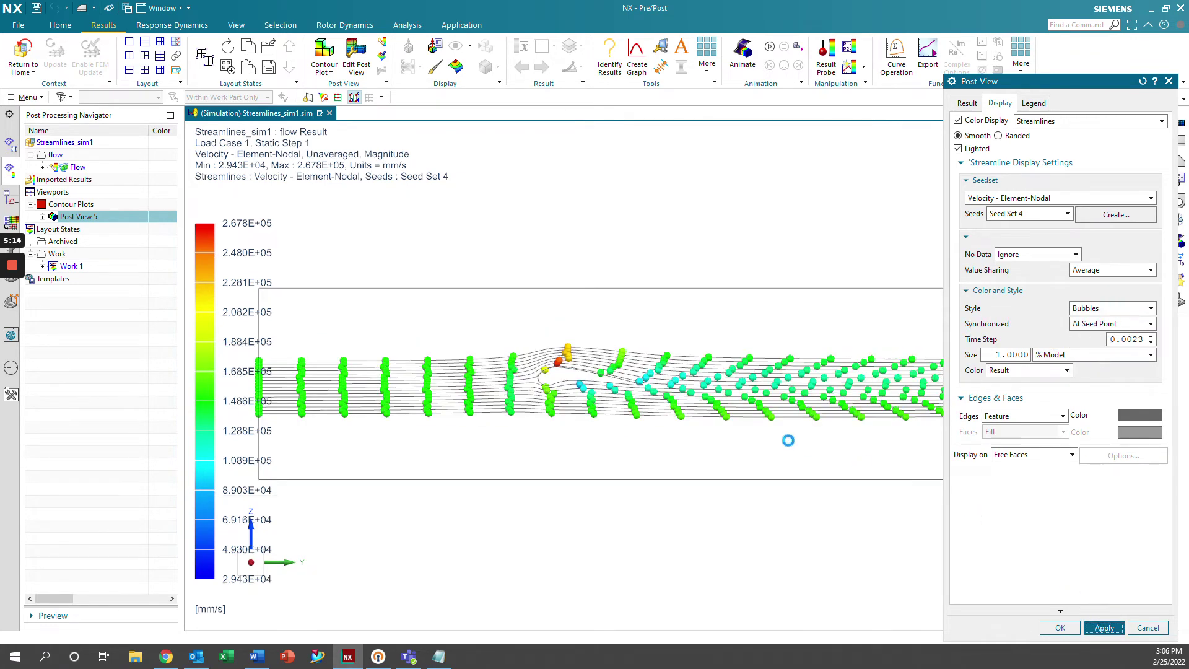
pyautogui.doubleClick(1003, 358)
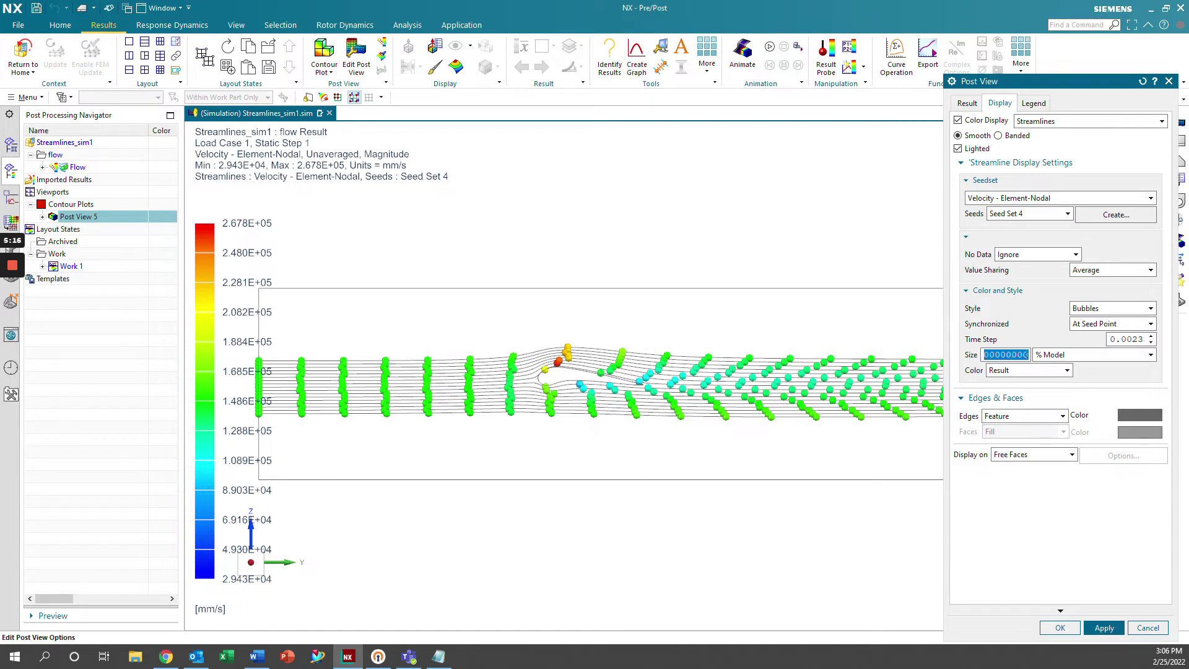
pyautogui.write('0.5')
pyautogui.click(1109, 626)
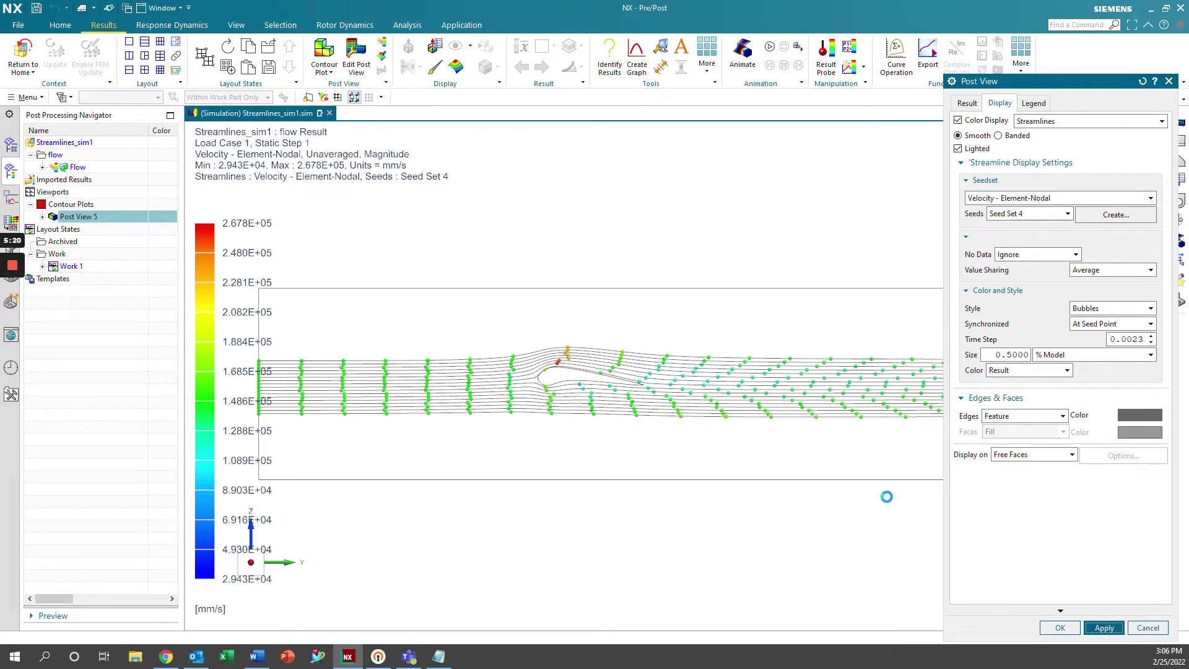
# Examine the bubble spacing near the inlet and review the synchronization options, choosing At Seed Point.
pyautogui.doubleClick(1126, 338)
pyautogui.keyDown('shift'); pyautogui.moveTo(270, 357); pyautogui.dragTo(457, 357, button='middle'); pyautogui.keyUp('shift')
pyautogui.scroll(3, 457, 358)
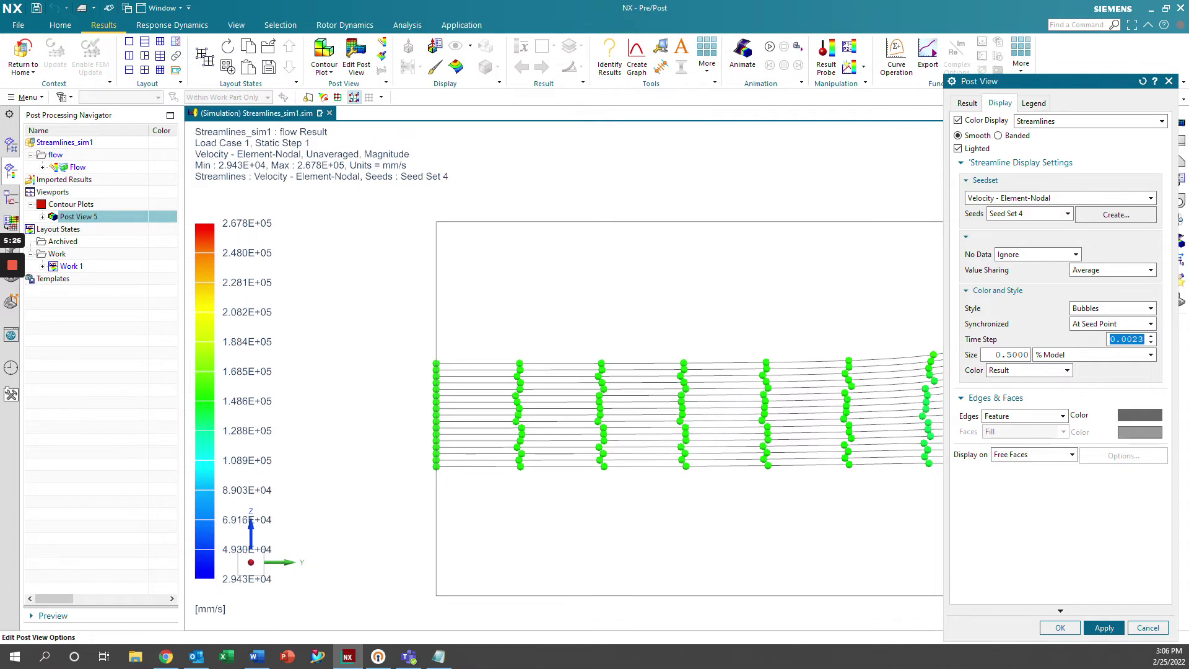
pyautogui.keyDown('shift'); pyautogui.moveTo(763, 472); pyautogui.dragTo(535, 472, button='middle'); pyautogui.keyUp('shift')
pyautogui.keyDown('shift'); pyautogui.moveTo(939, 408); pyautogui.dragTo(1132, 408, button='middle'); pyautogui.keyUp('shift')
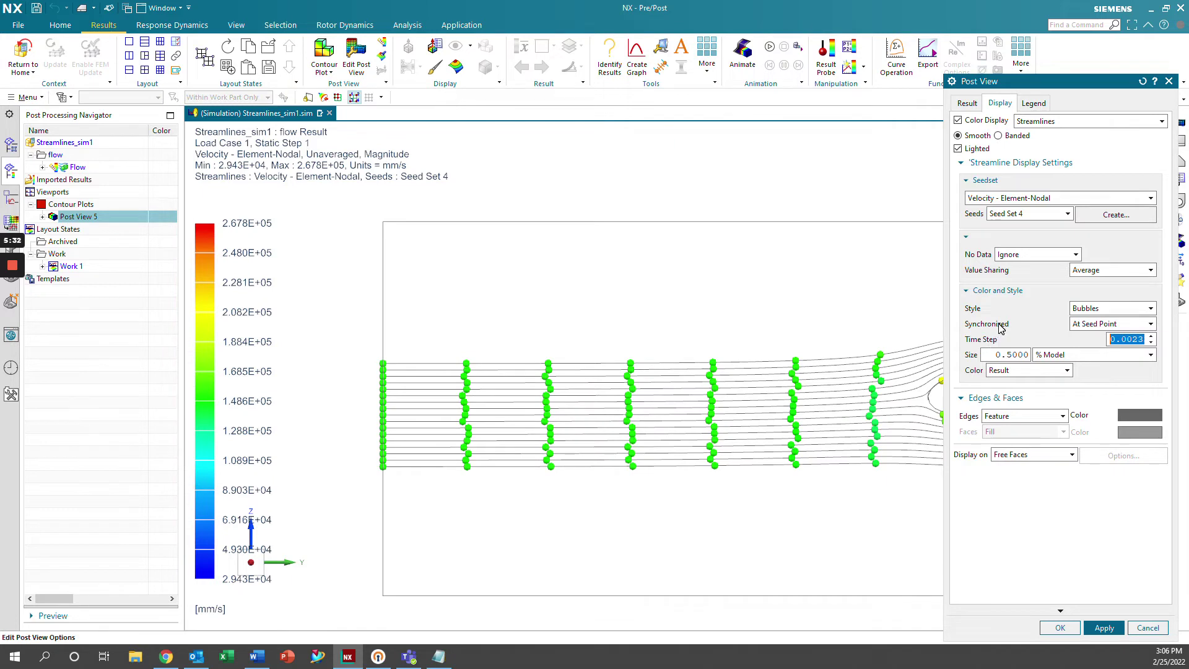
pyautogui.click(1096, 325)
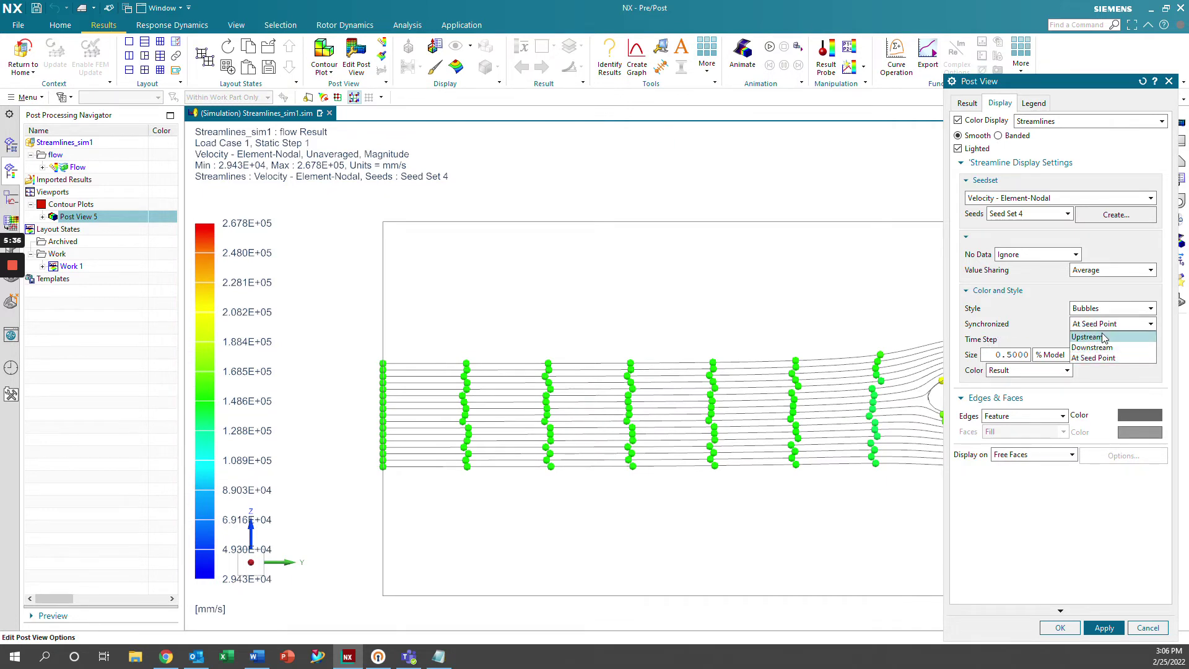
pyautogui.click(1093, 358)
# Examine how the bubbles progress from the inlet over and under the airfoil and downstream to the outlet.
pyautogui.scroll(-1, 701, 378)
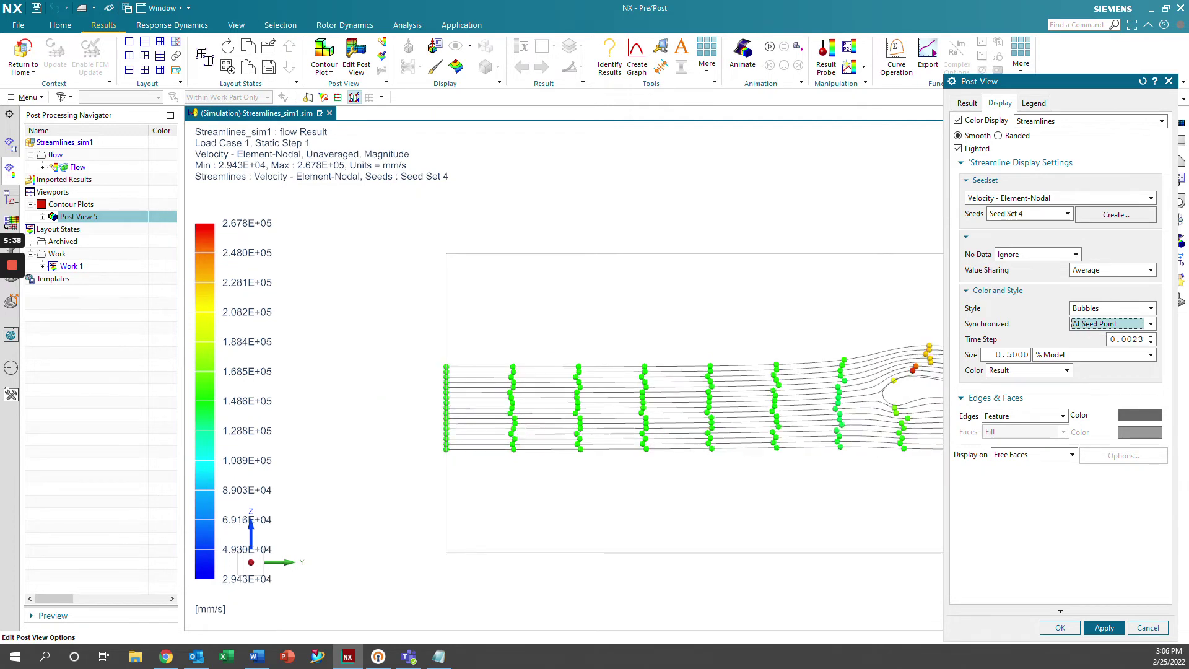
pyautogui.keyDown('shift'); pyautogui.moveTo(700, 378); pyautogui.dragTo(656, 378, button='middle'); pyautogui.keyUp('shift')
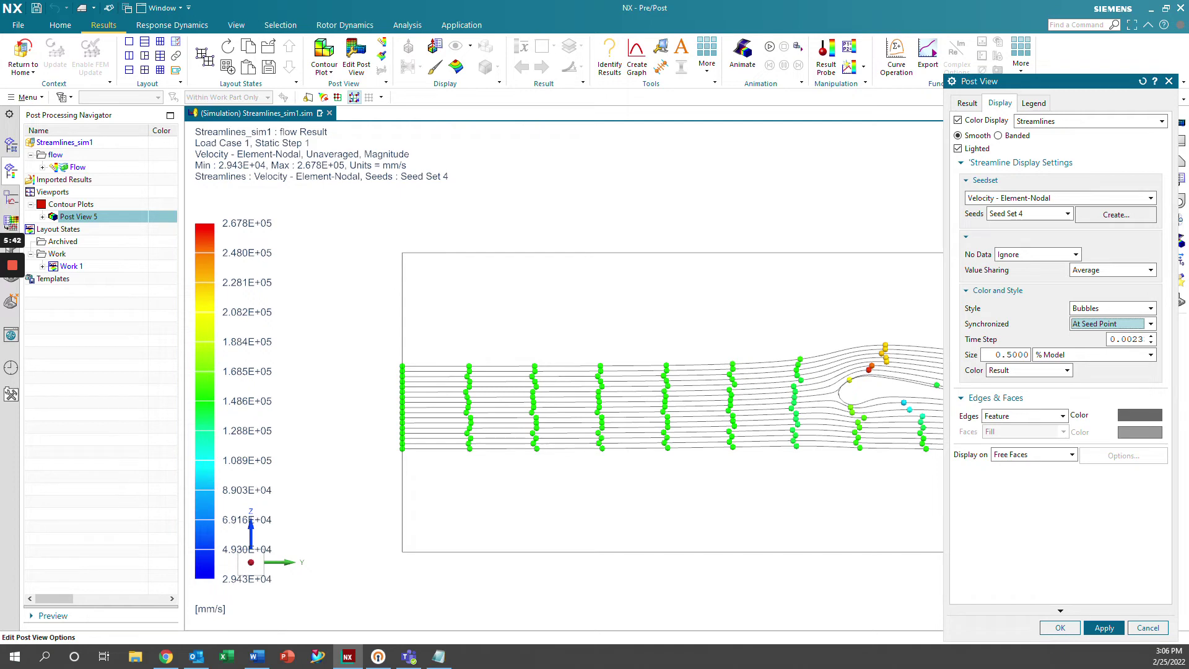
pyautogui.keyDown('shift'); pyautogui.moveTo(657, 378); pyautogui.dragTo(518, 376, button='middle'); pyautogui.keyUp('shift')
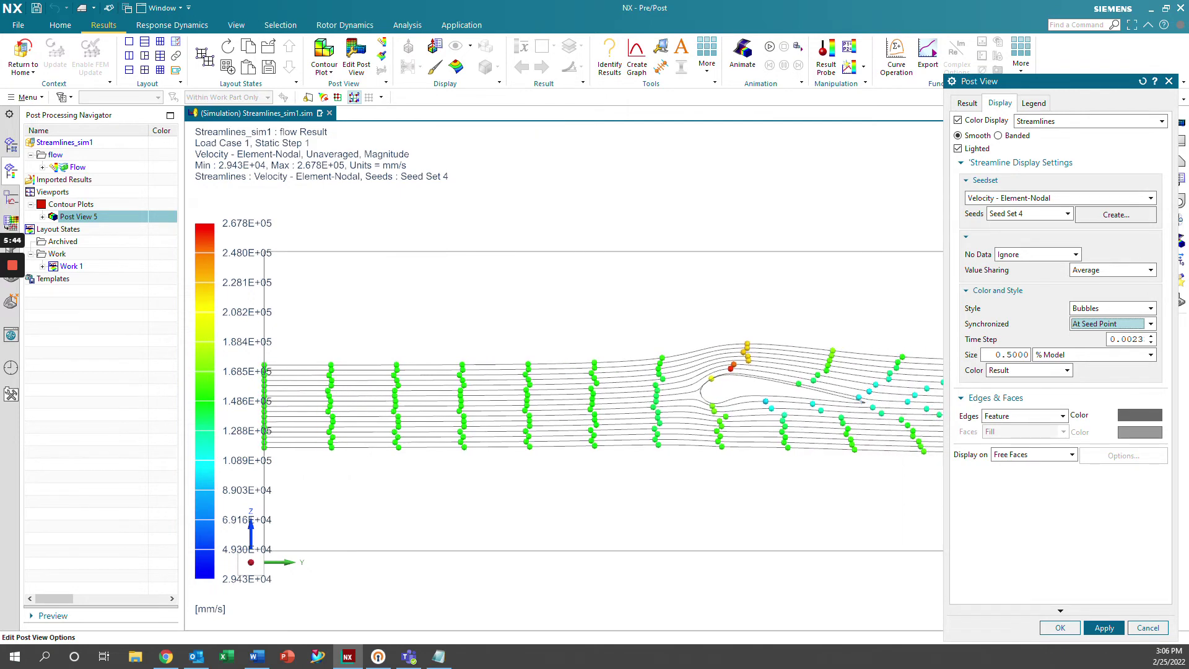
pyautogui.keyDown('shift'); pyautogui.moveTo(747, 343); pyautogui.dragTo(625, 340, button='middle'); pyautogui.keyUp('shift')
pyautogui.scroll(2, 612, 350)
pyautogui.scroll(2, 618, 363)
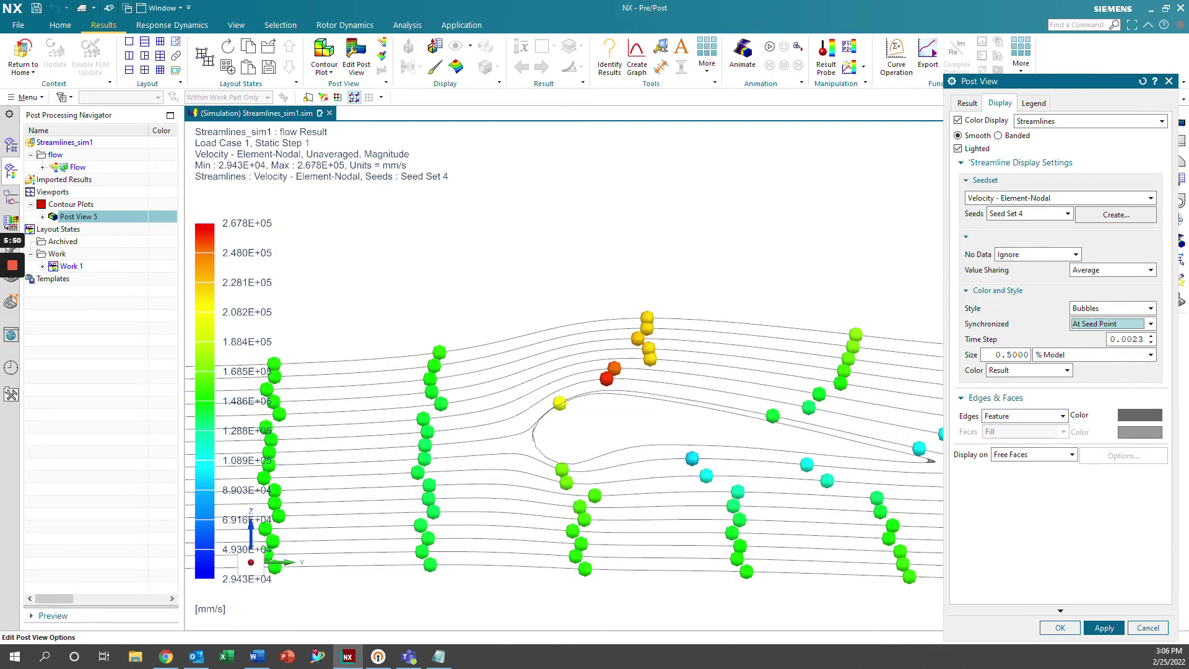
pyautogui.keyDown('shift'); pyautogui.moveTo(799, 372); pyautogui.dragTo(536, 345, button='middle'); pyautogui.keyUp('shift')
pyautogui.scroll(-3, 666, 390)
pyautogui.keyDown('shift'); pyautogui.moveTo(722, 401); pyautogui.dragTo(561, 391, button='middle'); pyautogui.keyUp('shift')
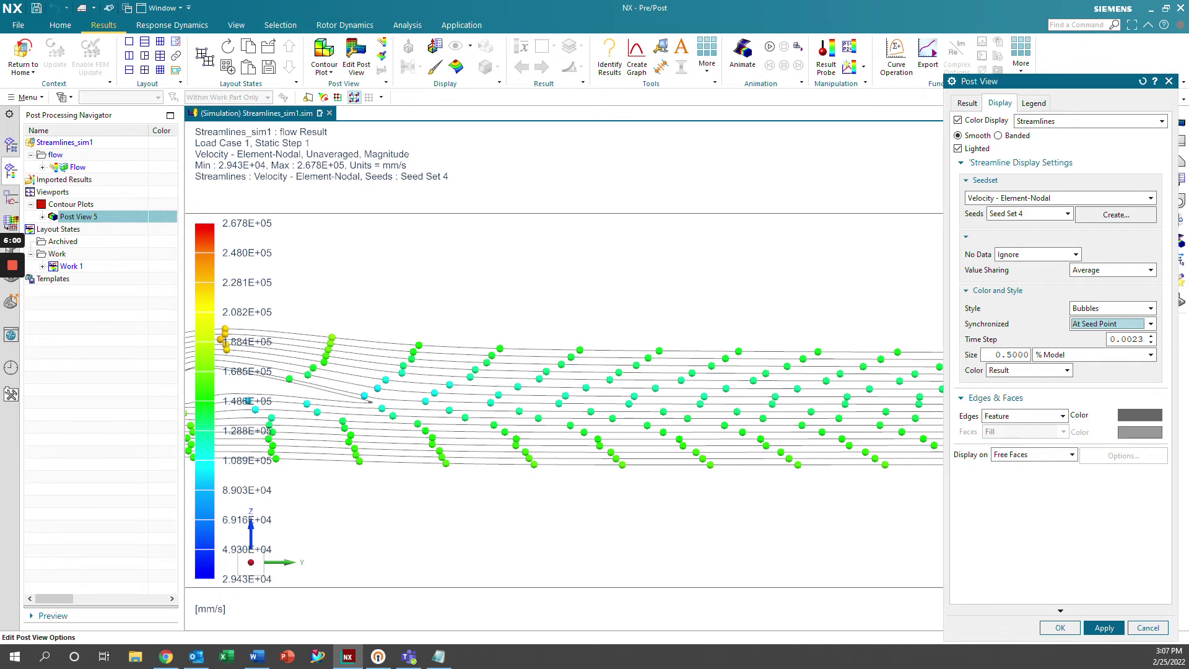
pyautogui.keyDown('shift'); pyautogui.moveTo(756, 390); pyautogui.dragTo(539, 391, button='middle'); pyautogui.keyUp('shift')
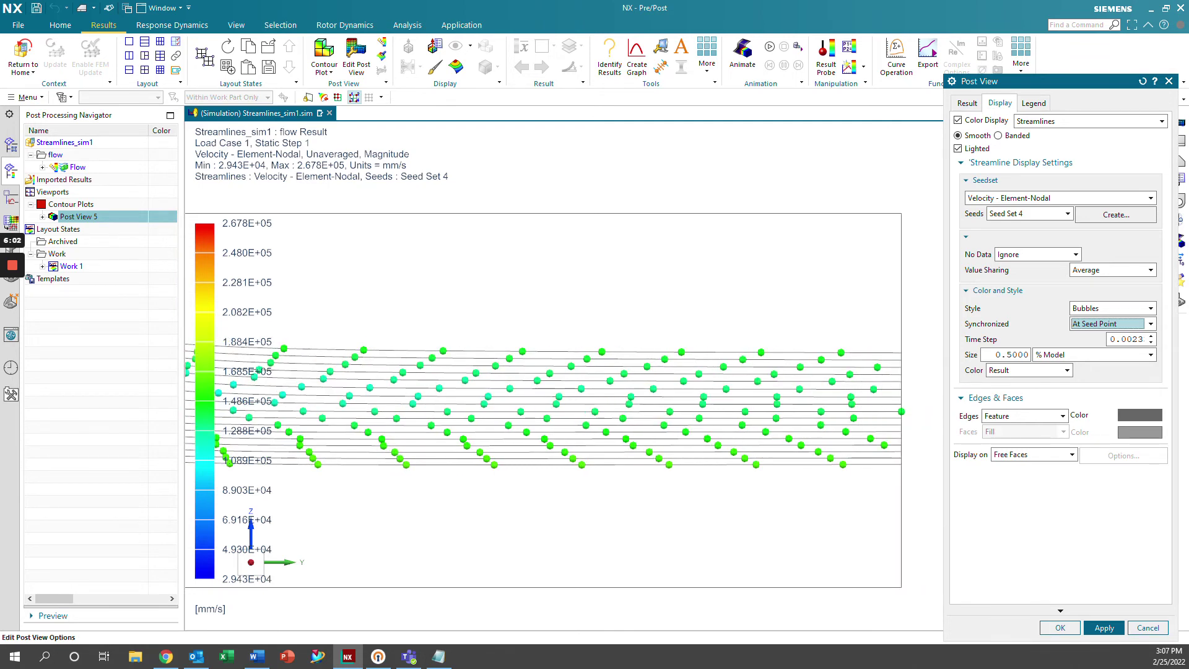
pyautogui.scroll(5, 605, 410)
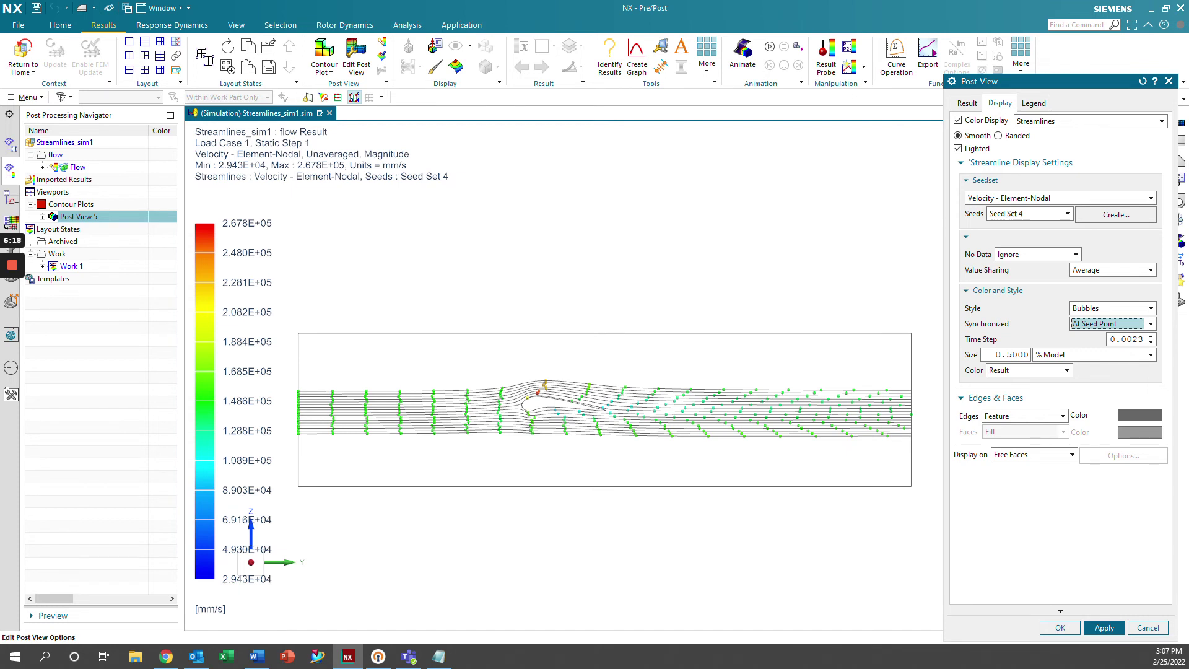
pyautogui.click(12, 266)
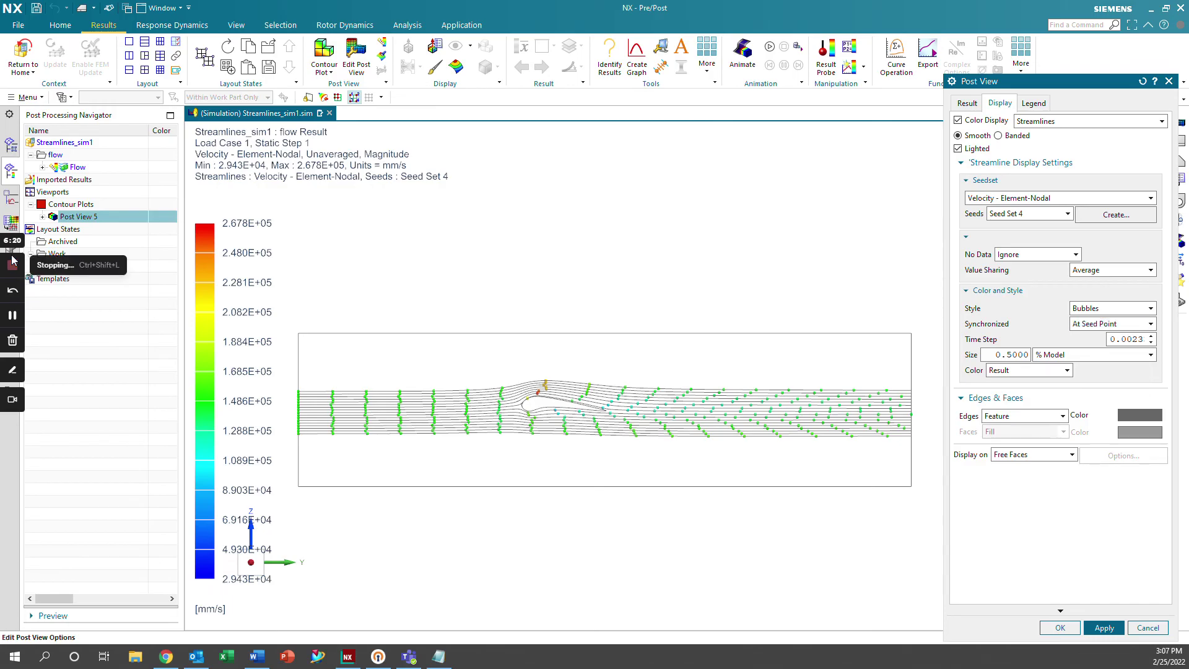